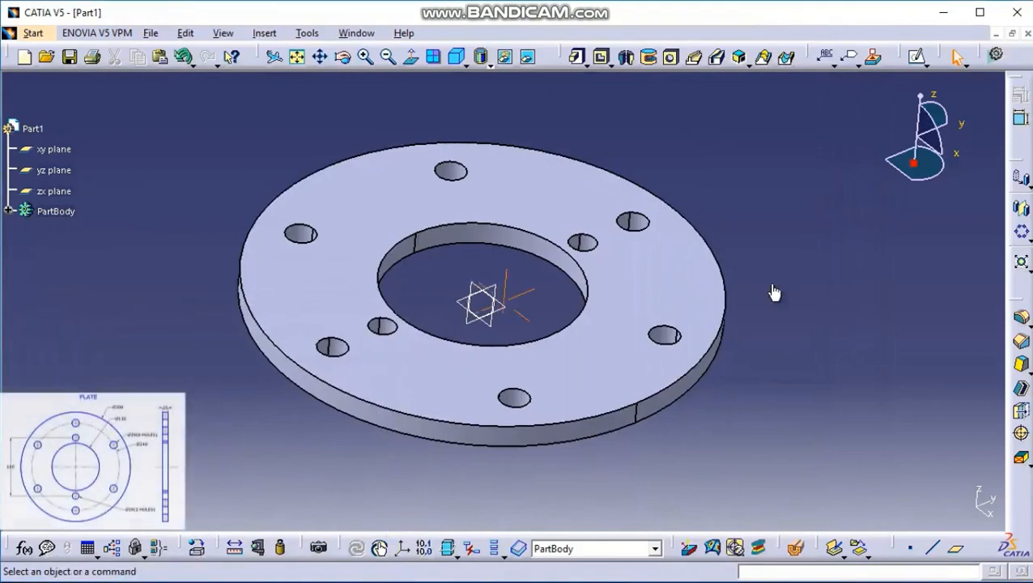
{"action": "middle_click_drag", "start_coordinate": [707, 292], "coordinate": [492, 279]}
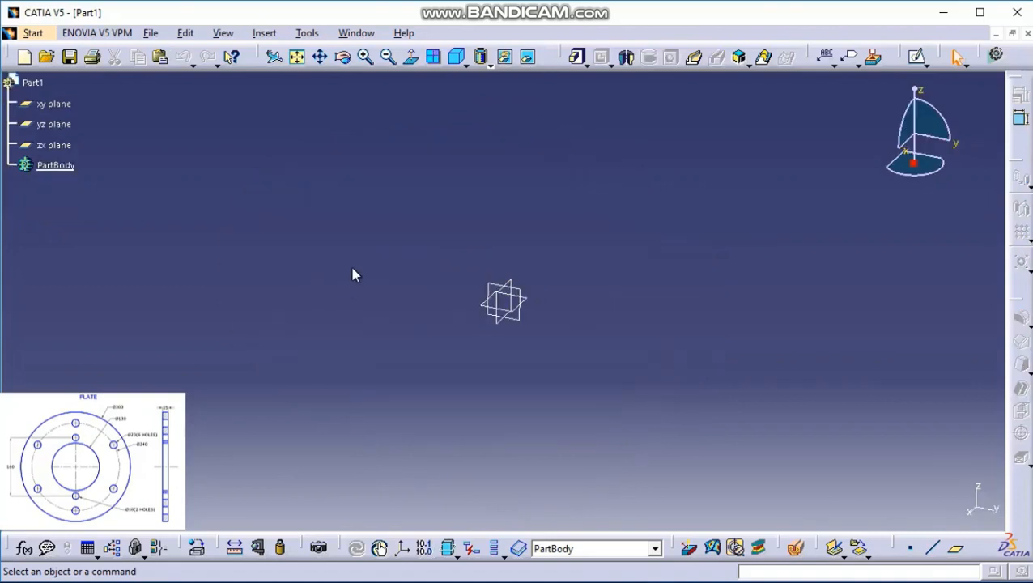
Step: Start a sketch on the xy plane and draw a circle about 206 mm in diameter centred on the origin
{"action": "left_click", "coordinate": [915, 55]}
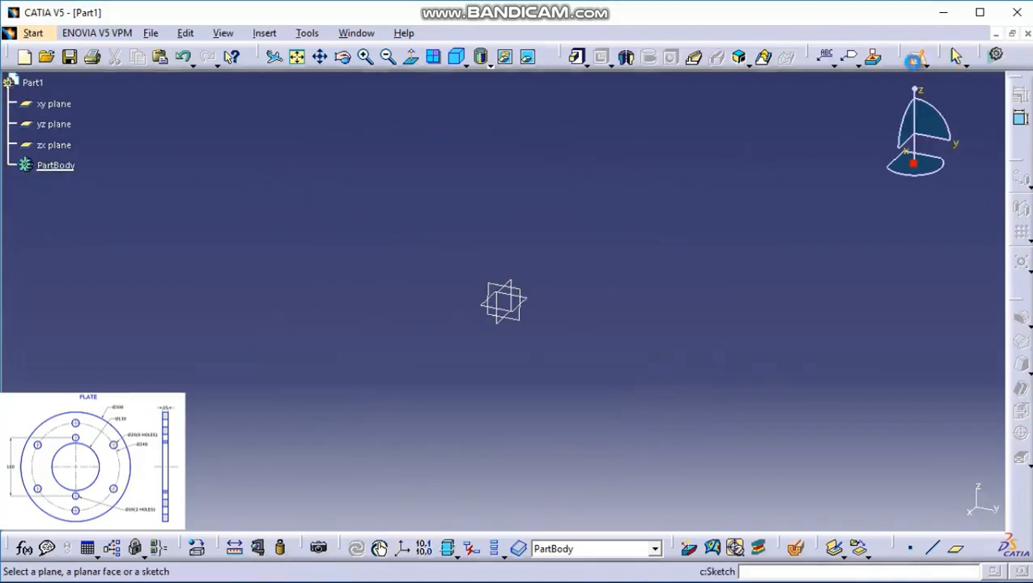
{"action": "left_click", "coordinate": [533, 302]}
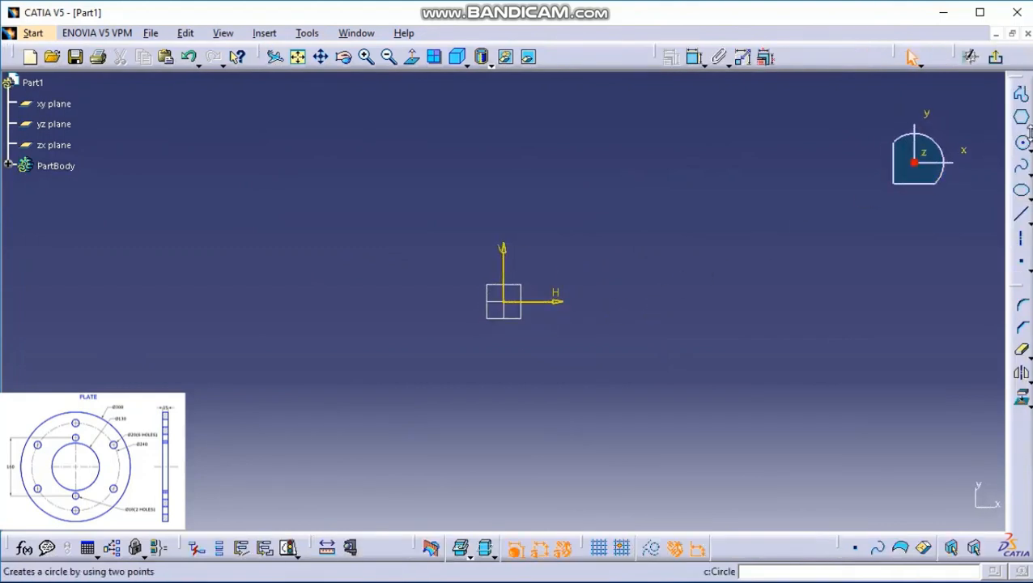
{"action": "left_click", "coordinate": [1023, 145]}
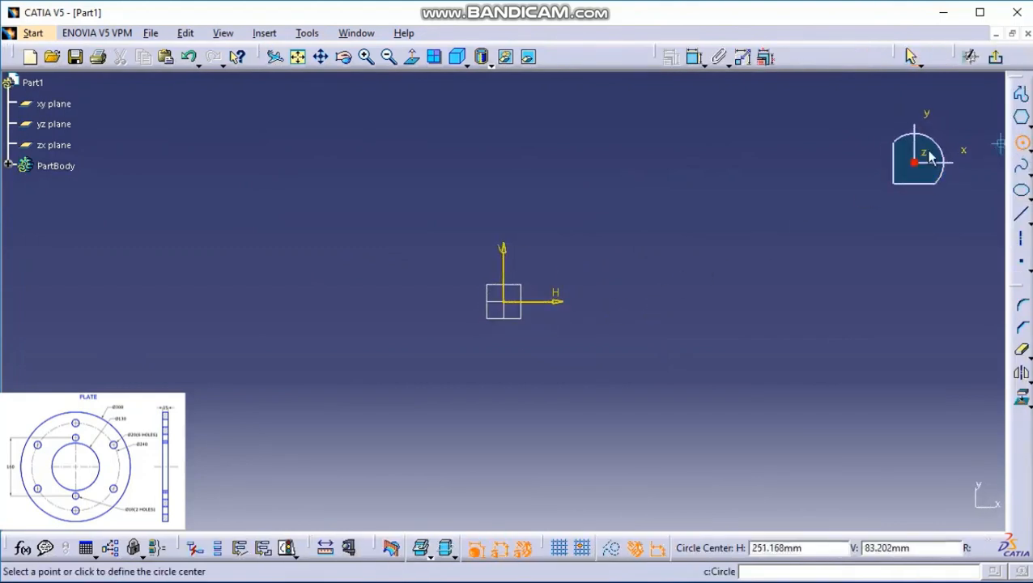
{"action": "left_click", "coordinate": [505, 301]}
{"action": "left_click", "coordinate": [699, 313]}
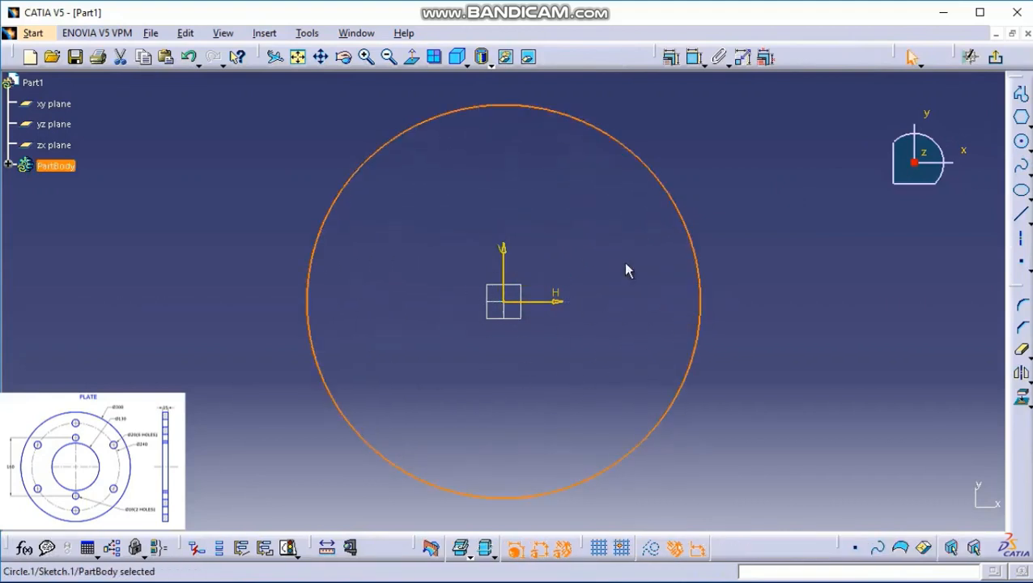
Step: Dimension the circle and set its diameter to 300 mm
{"action": "left_click", "coordinate": [694, 56]}
{"action": "left_click", "coordinate": [680, 142]}
{"action": "double_click", "coordinate": [678, 140]}
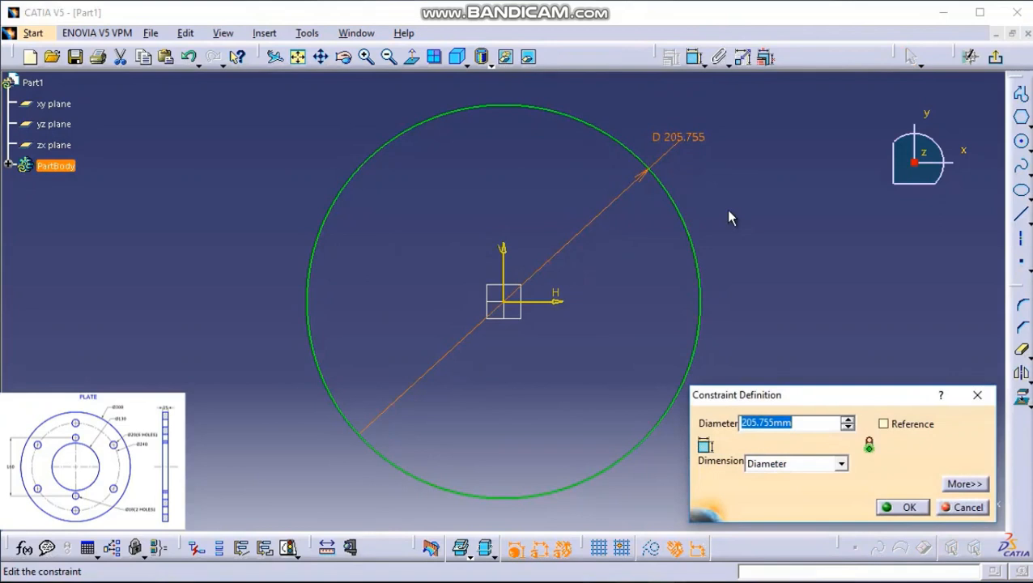
{"action": "type", "text": "300"}
{"action": "key", "text": "Return"}
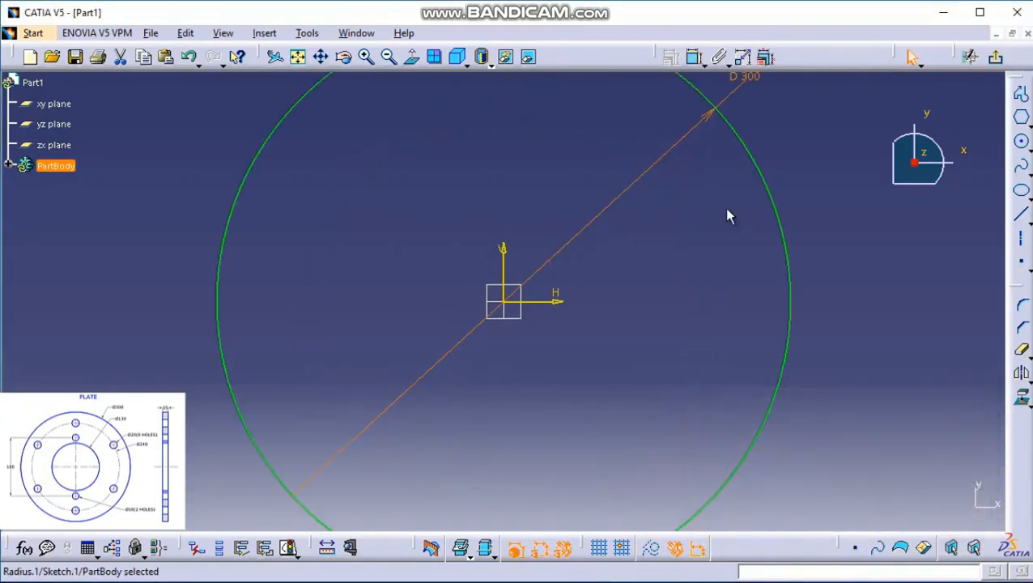
Step: Draw a second circle centred on the origin inside the outer one and set its diameter to 130 mm
{"action": "left_click", "coordinate": [1021, 141]}
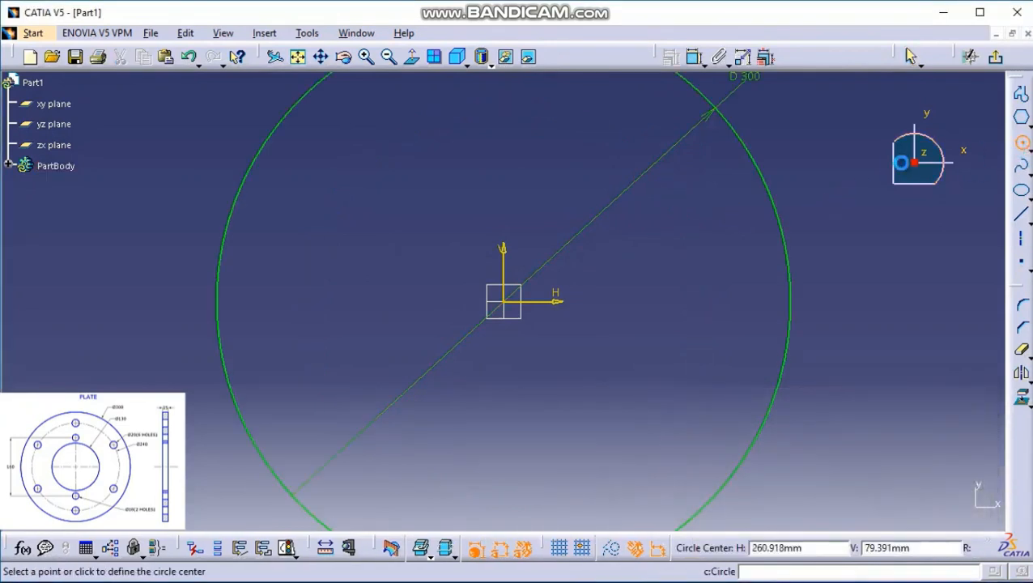
{"action": "left_click", "coordinate": [505, 300]}
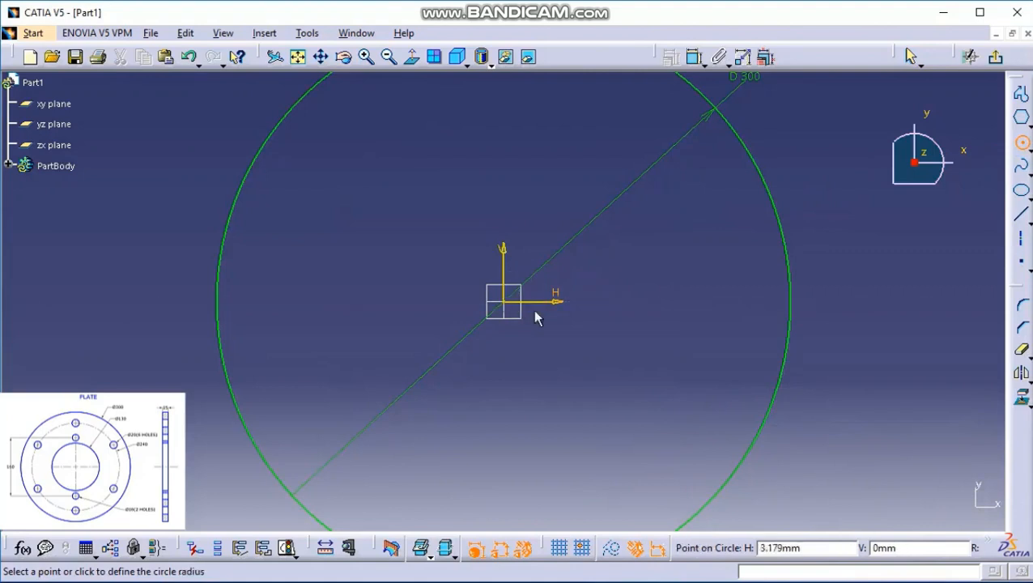
{"action": "left_click", "coordinate": [686, 351]}
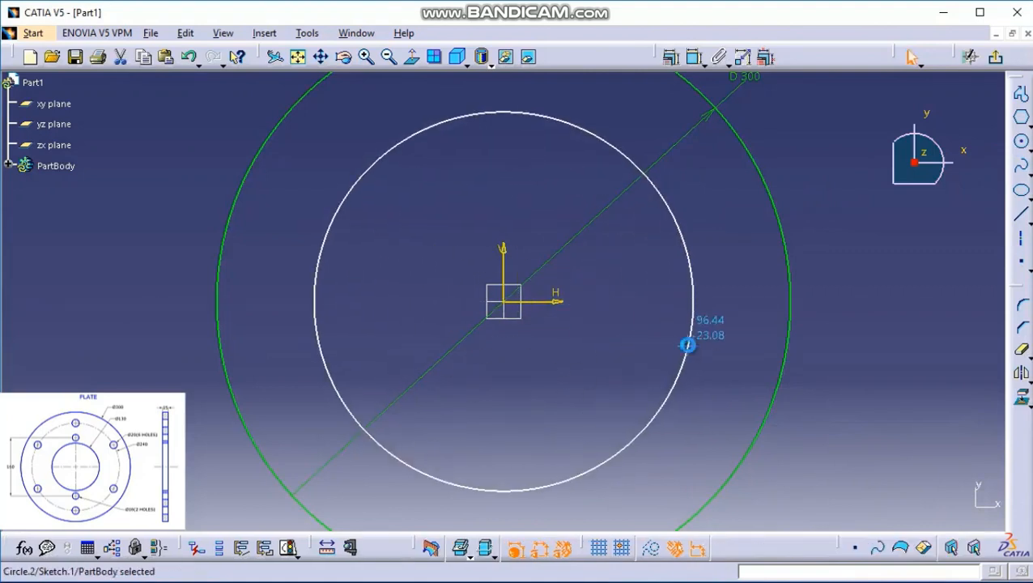
{"action": "left_click", "coordinate": [693, 55]}
{"action": "left_click", "coordinate": [720, 203]}
{"action": "double_click", "coordinate": [728, 202]}
{"action": "type", "text": "130"}
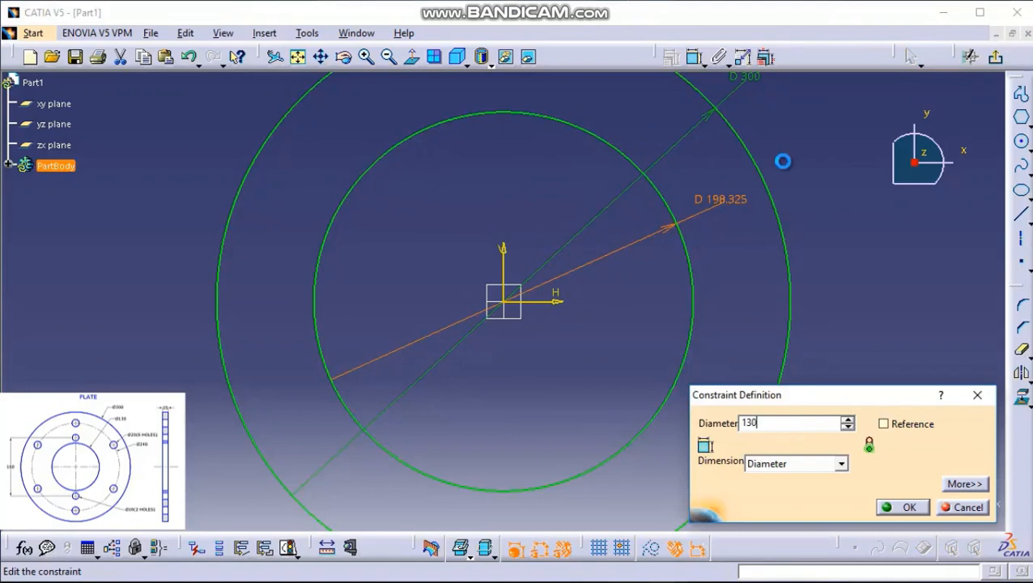
{"action": "key", "text": "Return"}
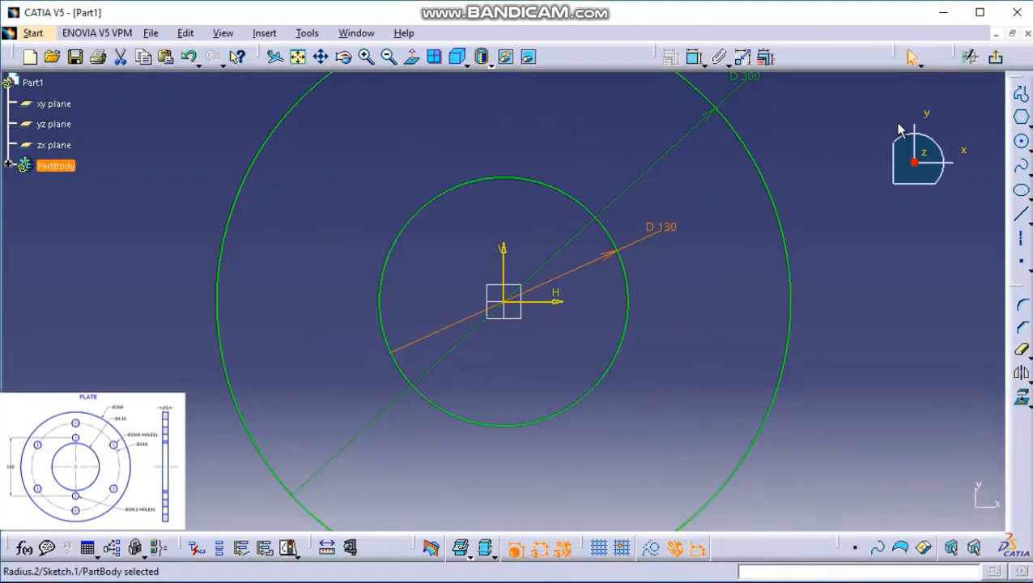
Step: Leave the sketch and pad the ring profile to a length of 15 mm
{"action": "left_click", "coordinate": [995, 56]}
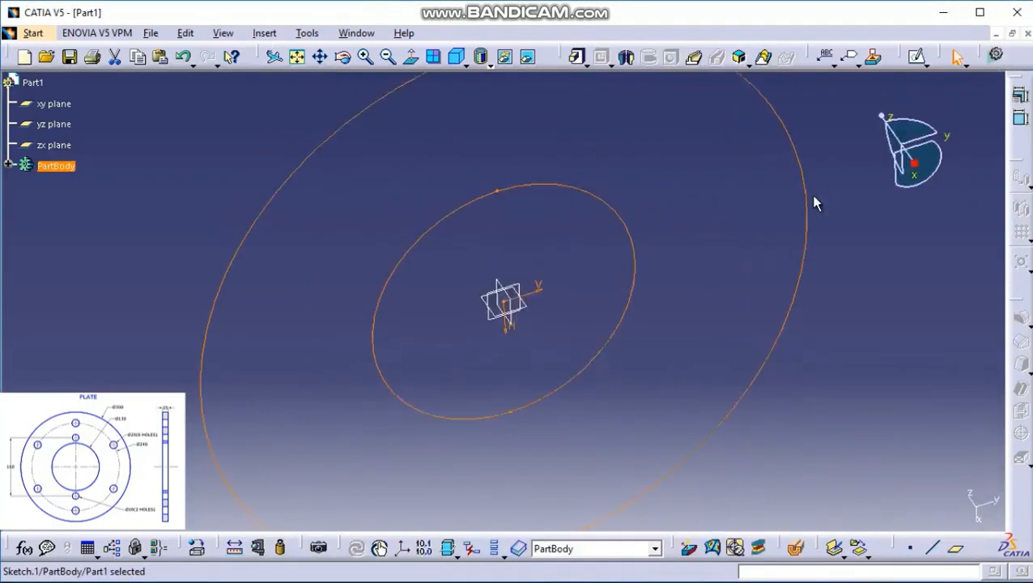
{"action": "mouse_move", "coordinate": [651, 208]}
{"action": "middle_mouse_down"}
{"action": "mouse_move", "coordinate": [658, 193]}
{"action": "mouse_move", "coordinate": [654, 225]}
{"action": "middle_mouse_up"}
{"action": "left_click", "coordinate": [657, 194]}
{"action": "left_click", "coordinate": [574, 63]}
{"action": "left_click", "coordinate": [754, 156]}
{"action": "double_click", "coordinate": [753, 156]}
{"action": "type", "text": "15"}
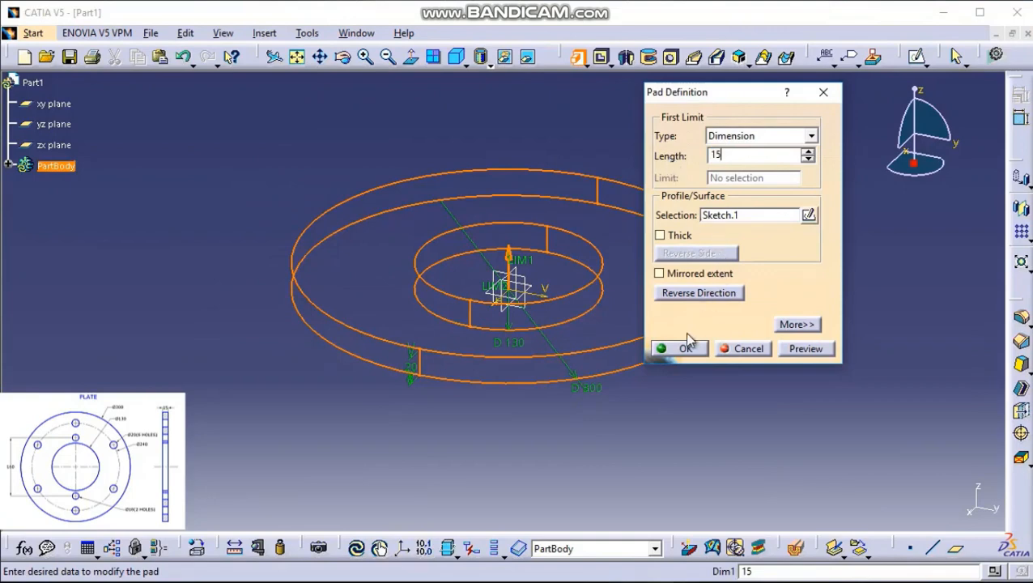
{"action": "left_click", "coordinate": [684, 347]}
Step: Start a hole on the plate's top face and open its positioning sketch
{"action": "middle_click_drag", "start_coordinate": [709, 192], "coordinate": [616, 198]}
{"action": "left_click", "coordinate": [671, 57]}
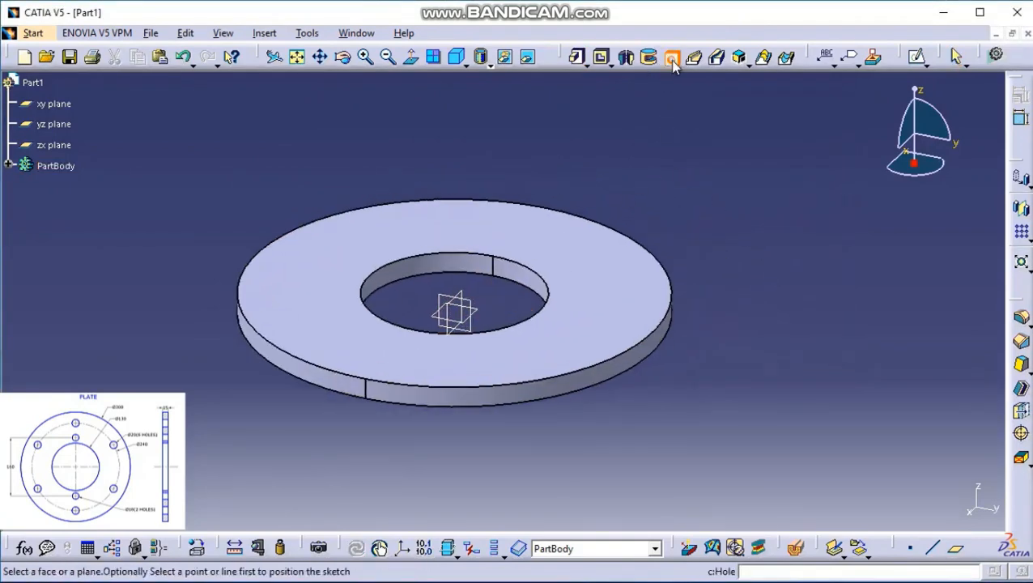
{"action": "left_click", "coordinate": [535, 236]}
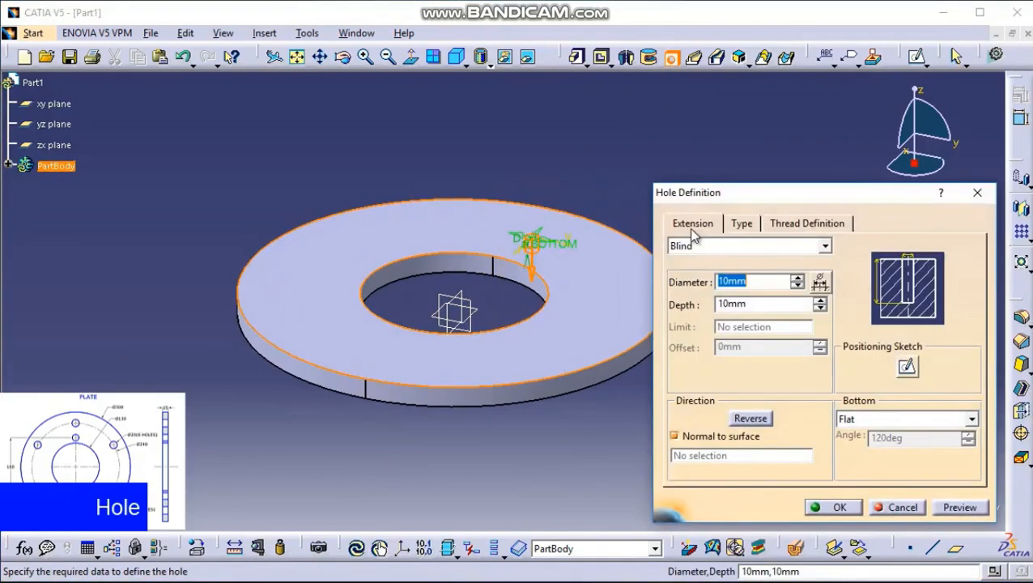
{"action": "left_click", "coordinate": [907, 366]}
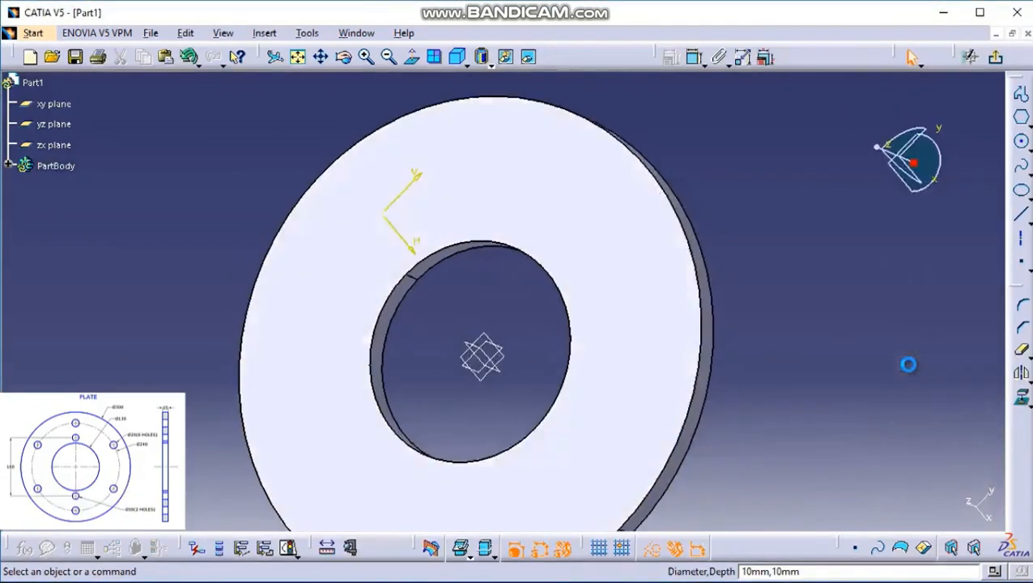
{"action": "mouse_move", "coordinate": [568, 338]}
{"action": "middle_mouse_down"}
{"action": "mouse_move", "coordinate": [572, 292]}
{"action": "mouse_move", "coordinate": [571, 323]}
{"action": "mouse_move", "coordinate": [570, 313]}
{"action": "middle_mouse_up"}
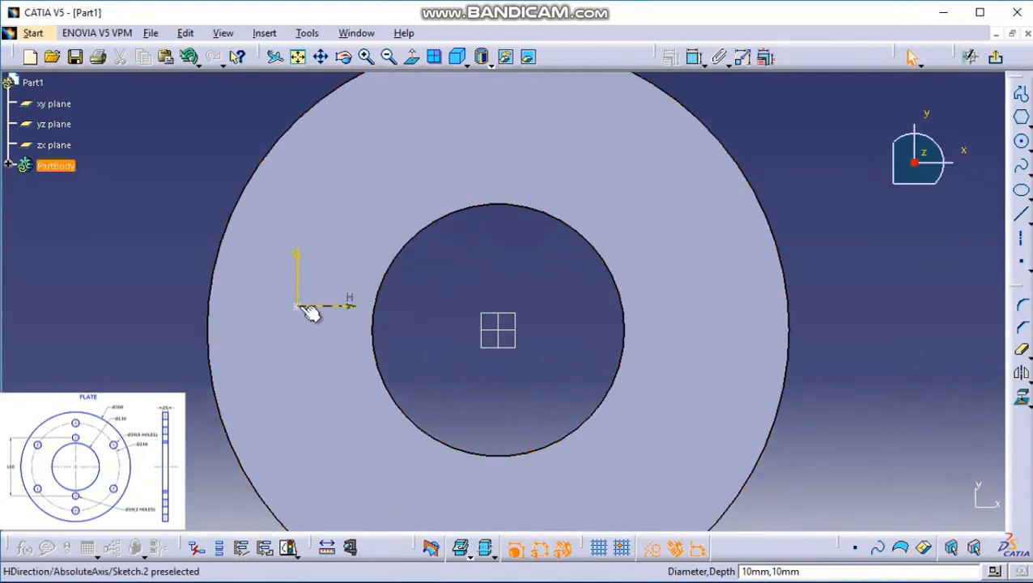
Step: Move the hole's centre point above the bore and make it coincident with the yz plane
{"action": "left_click", "coordinate": [454, 142]}
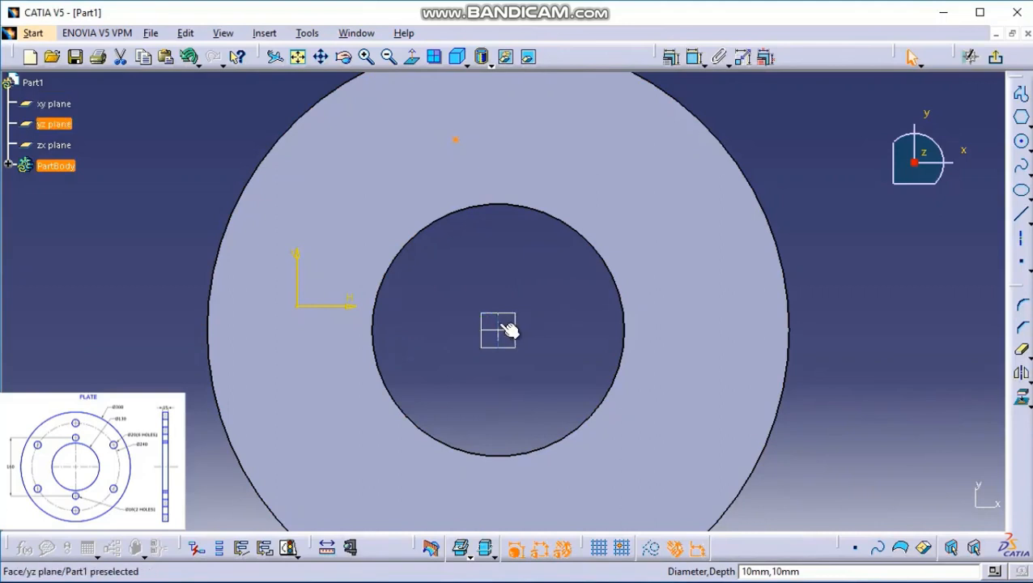
{"action": "left_click", "coordinate": [545, 318], "text": "ctrl"}
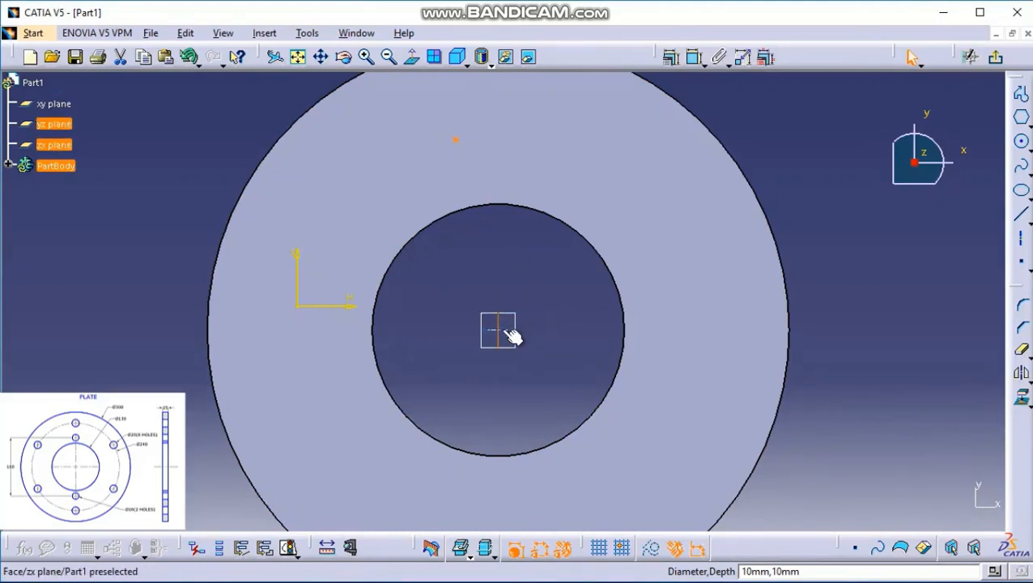
{"action": "left_click", "coordinate": [671, 59]}
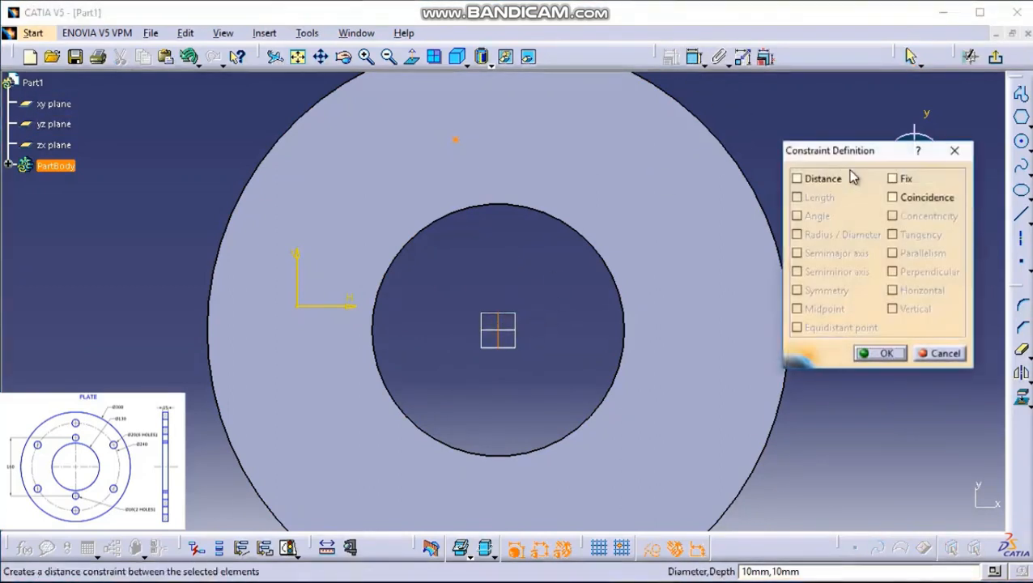
{"action": "left_click", "coordinate": [892, 197]}
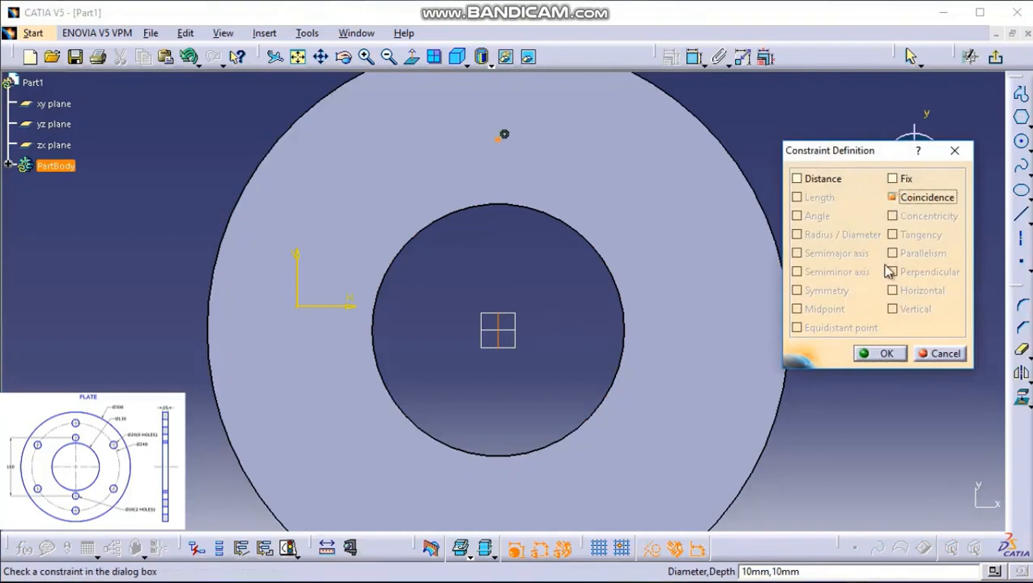
{"action": "left_click", "coordinate": [878, 353]}
Step: Constrain the hole point's vertical distance from the plate's centre to 160/2 mm and leave the positioning sketch
{"action": "left_click", "coordinate": [694, 59]}
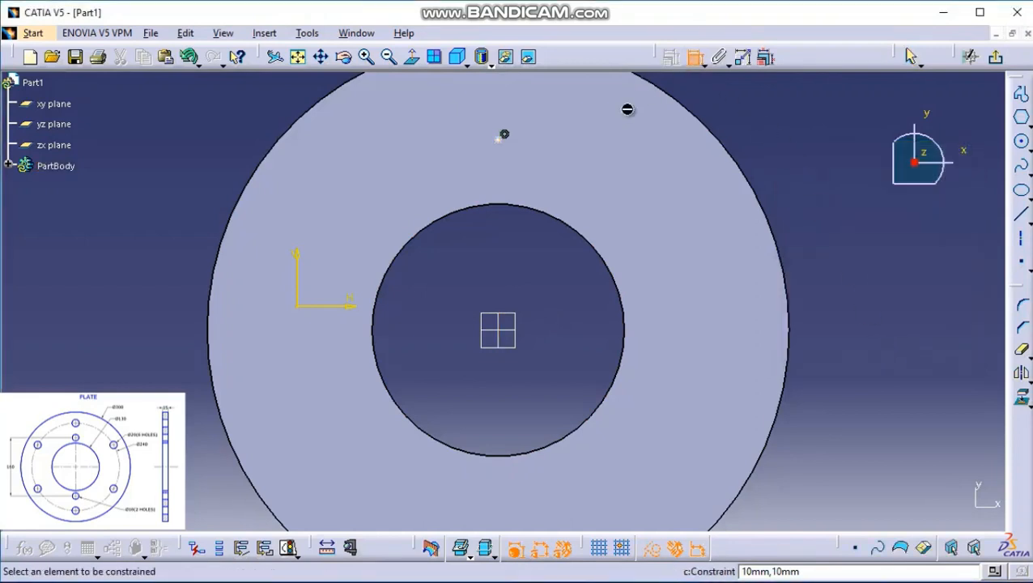
{"action": "left_click", "coordinate": [503, 134]}
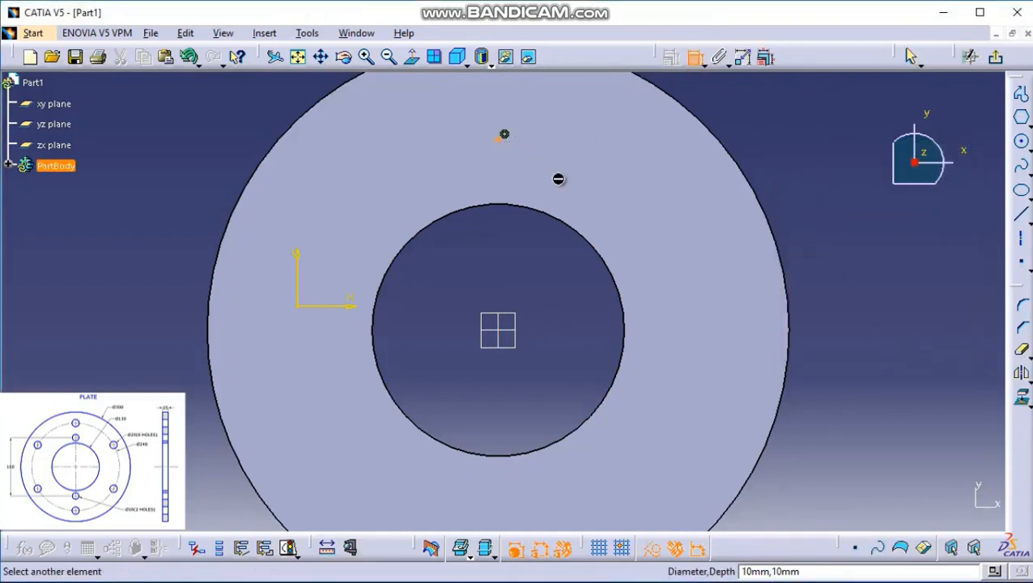
{"action": "left_click", "coordinate": [498, 332]}
{"action": "left_click", "coordinate": [569, 276]}
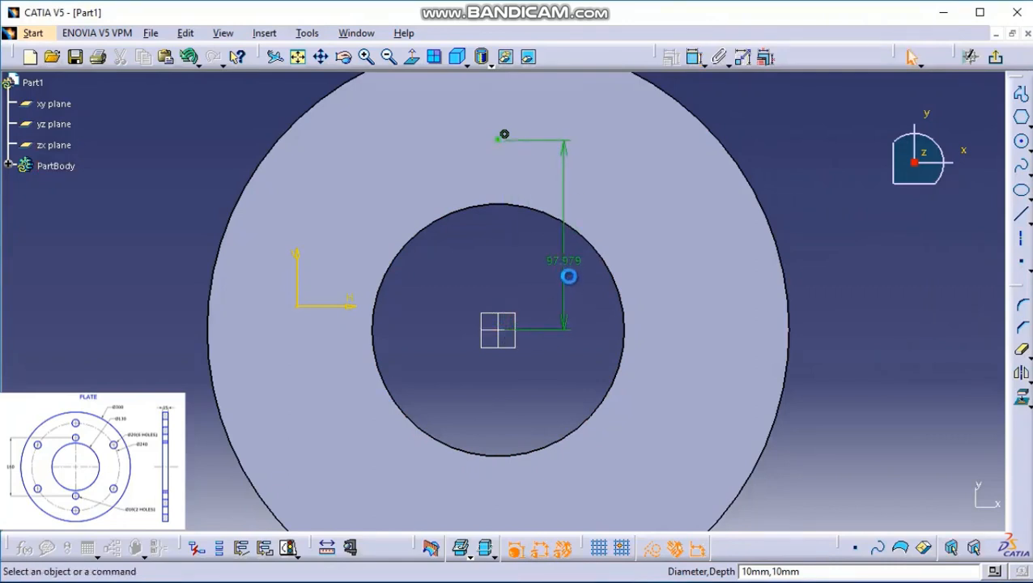
{"action": "double_click", "coordinate": [567, 263]}
{"action": "type", "text": "160"}
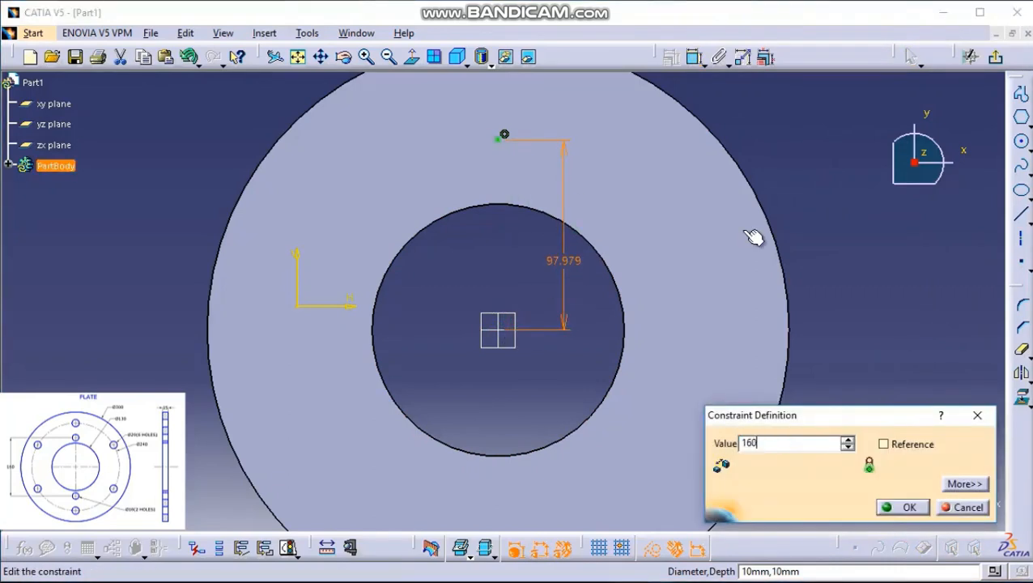
{"action": "type", "text": "/2"}
{"action": "key", "text": "Return"}
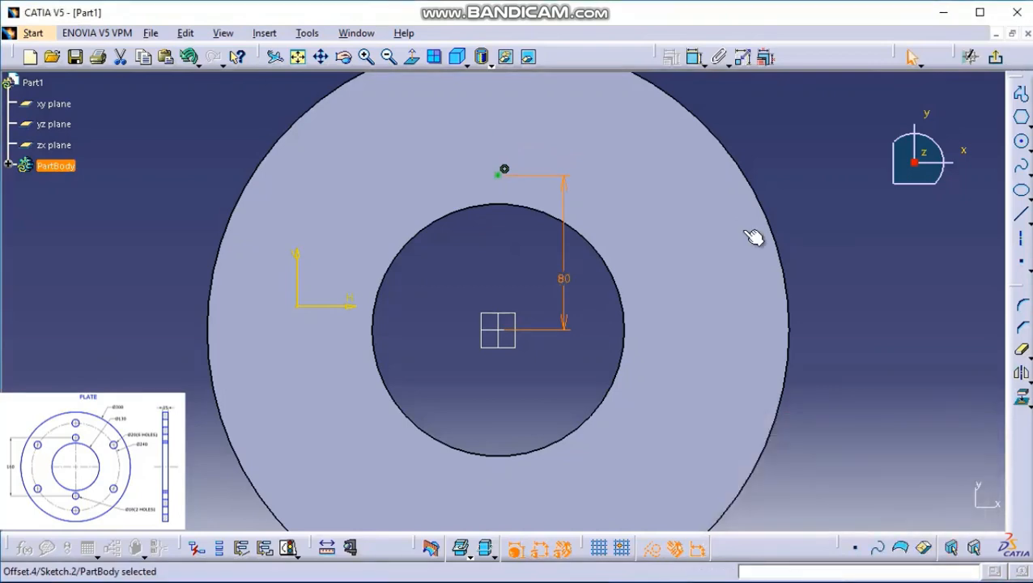
{"action": "left_click", "coordinate": [995, 58]}
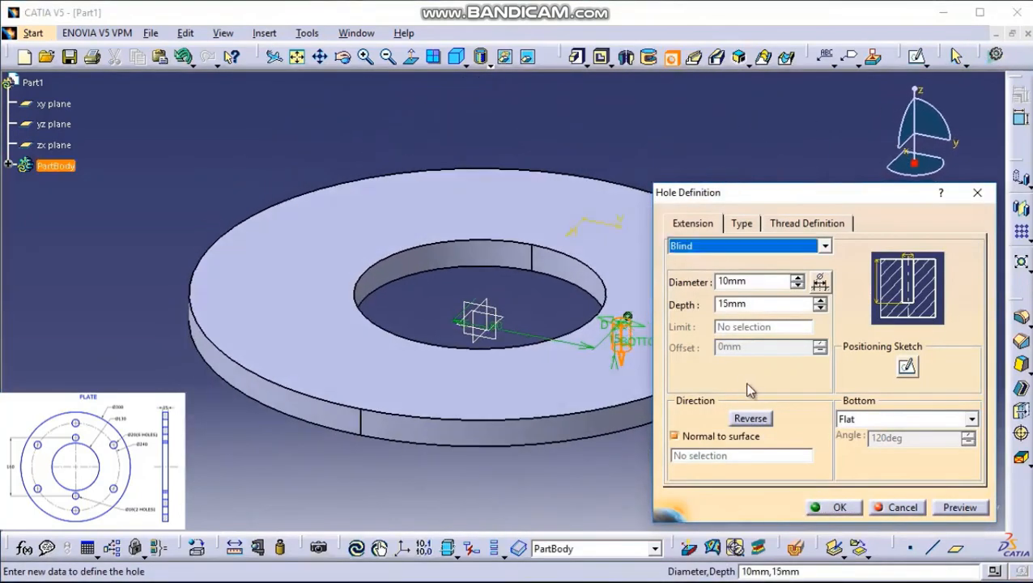
Step: Set the hole's extension to Up To Last with an 18 mm diameter and create it
{"action": "left_click", "coordinate": [717, 252]}
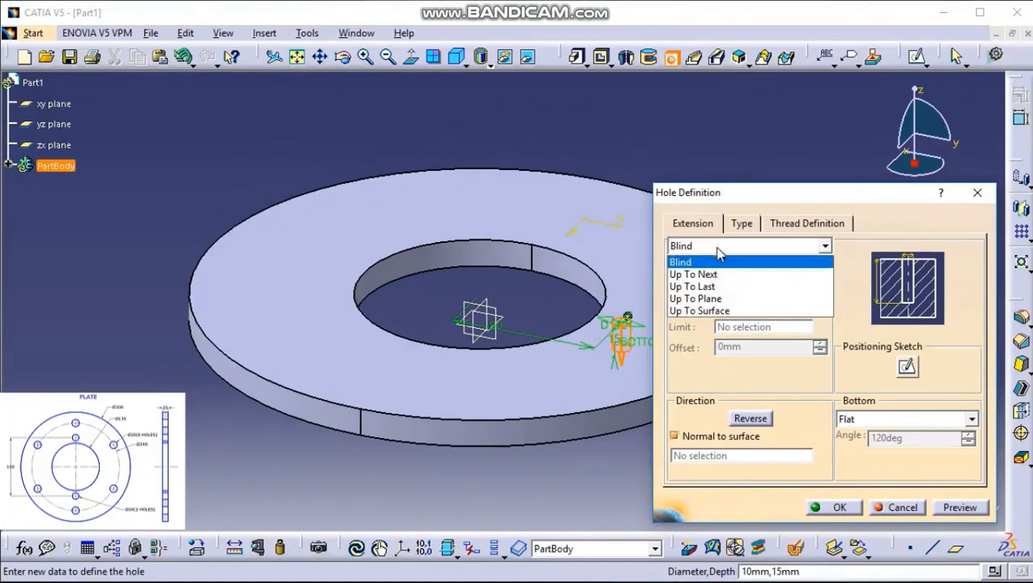
{"action": "left_click", "coordinate": [721, 285]}
{"action": "left_click", "coordinate": [763, 283]}
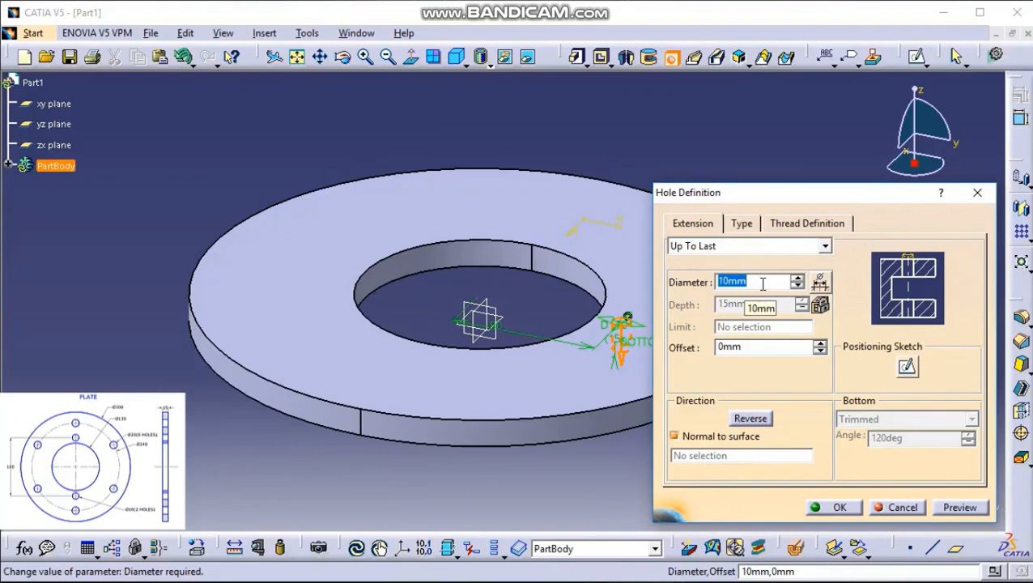
{"action": "type", "text": "18"}
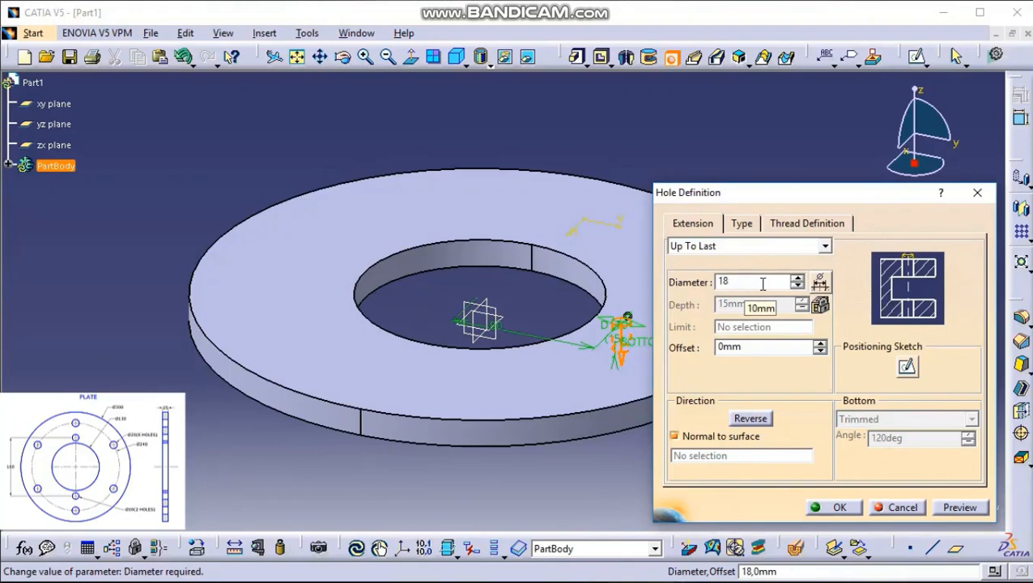
{"action": "left_click", "coordinate": [952, 508]}
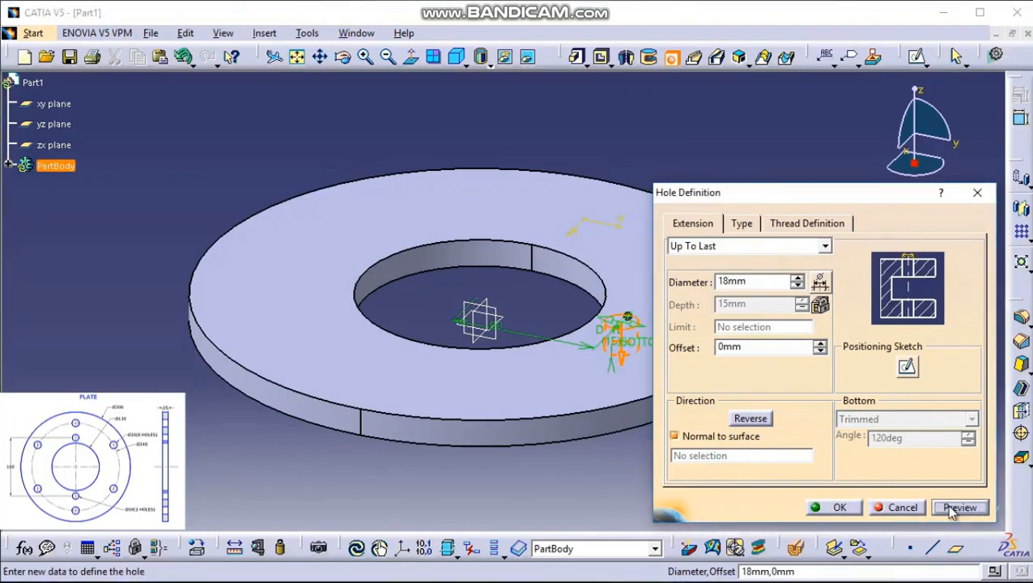
{"action": "left_click", "coordinate": [839, 509]}
{"action": "left_click", "coordinate": [555, 135]}
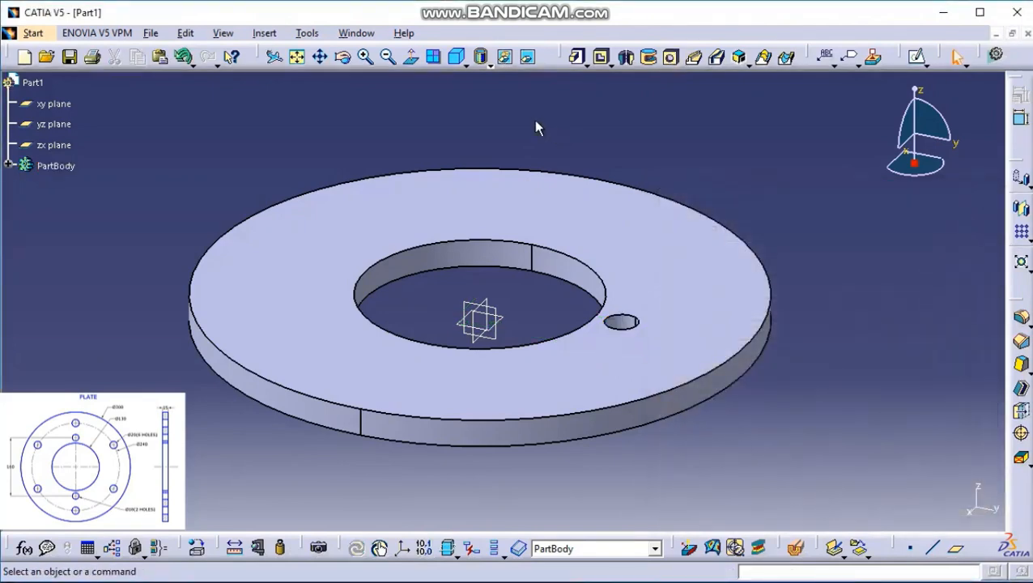
Step: Mirror the 18 mm hole about the zx plane to the opposite side of the bore
{"action": "left_click", "coordinate": [265, 34]}
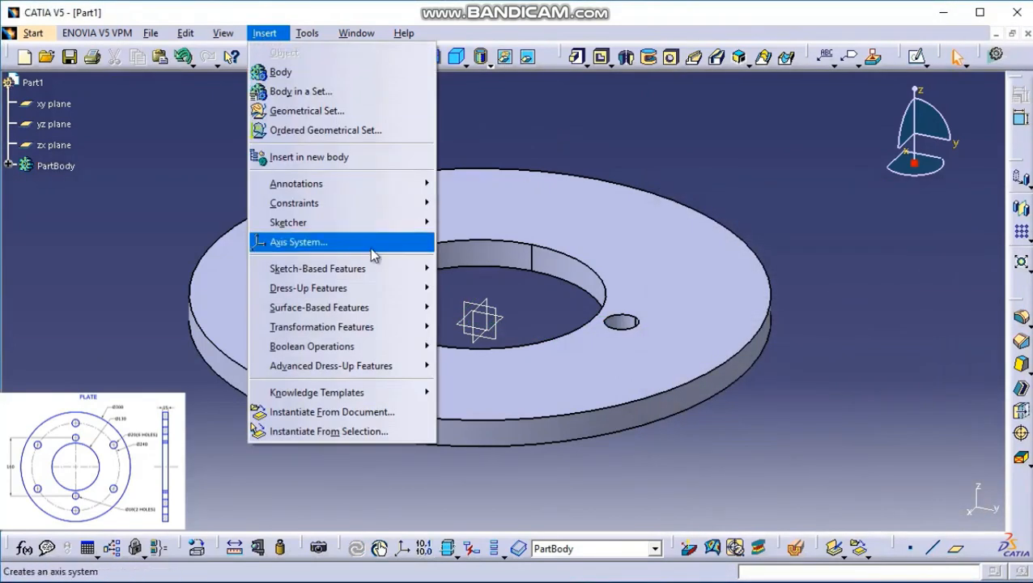
{"action": "mouse_move", "coordinate": [347, 328]}
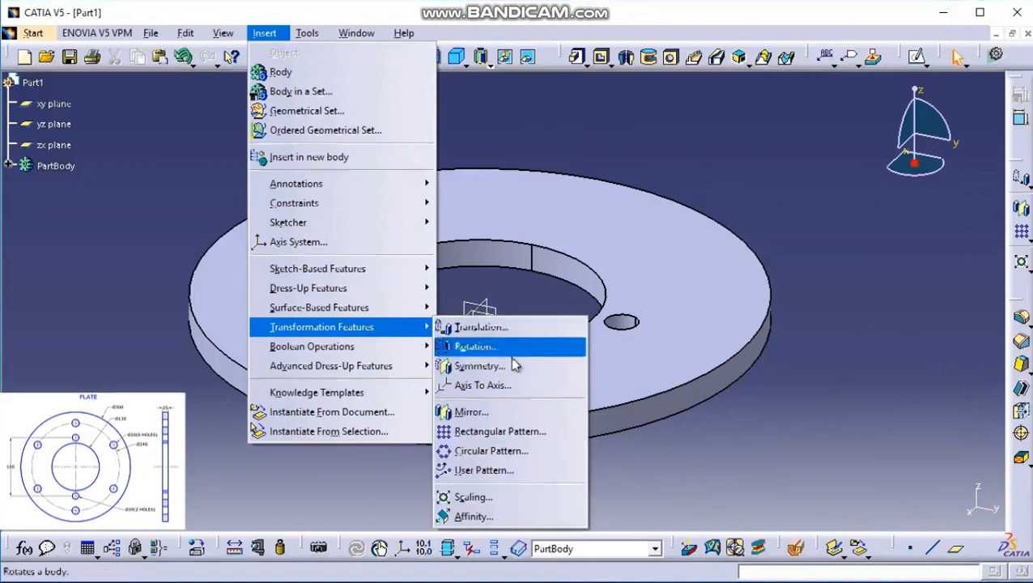
{"action": "left_click", "coordinate": [469, 412]}
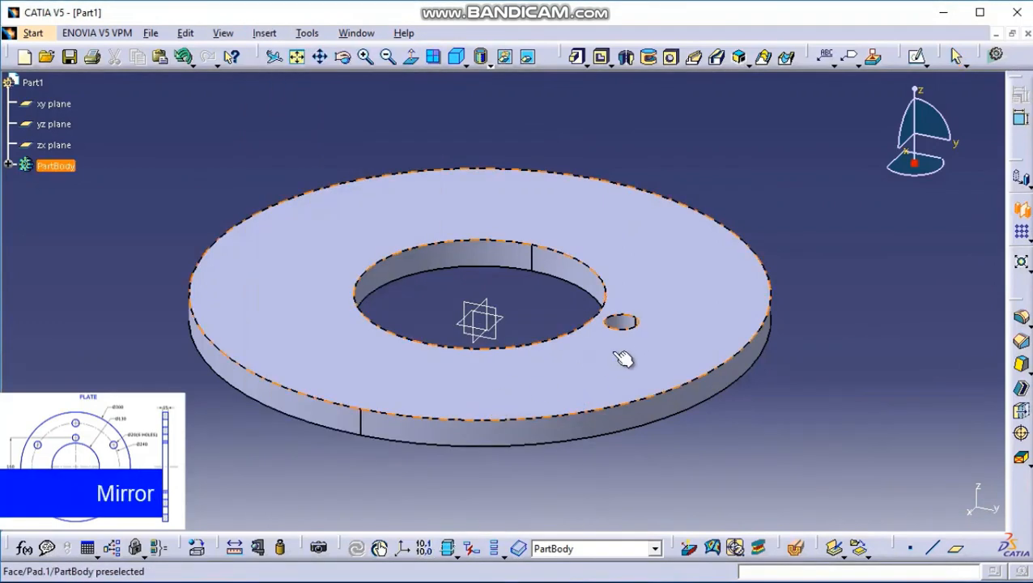
{"action": "left_click", "coordinate": [628, 325]}
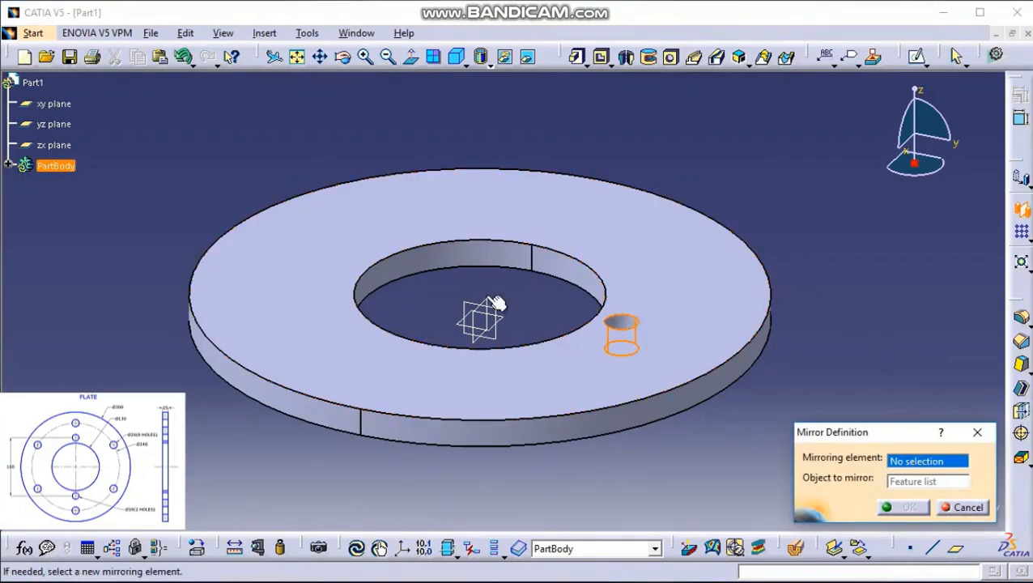
{"action": "left_click", "coordinate": [496, 324]}
{"action": "middle_click_drag", "start_coordinate": [363, 301], "coordinate": [384, 363]}
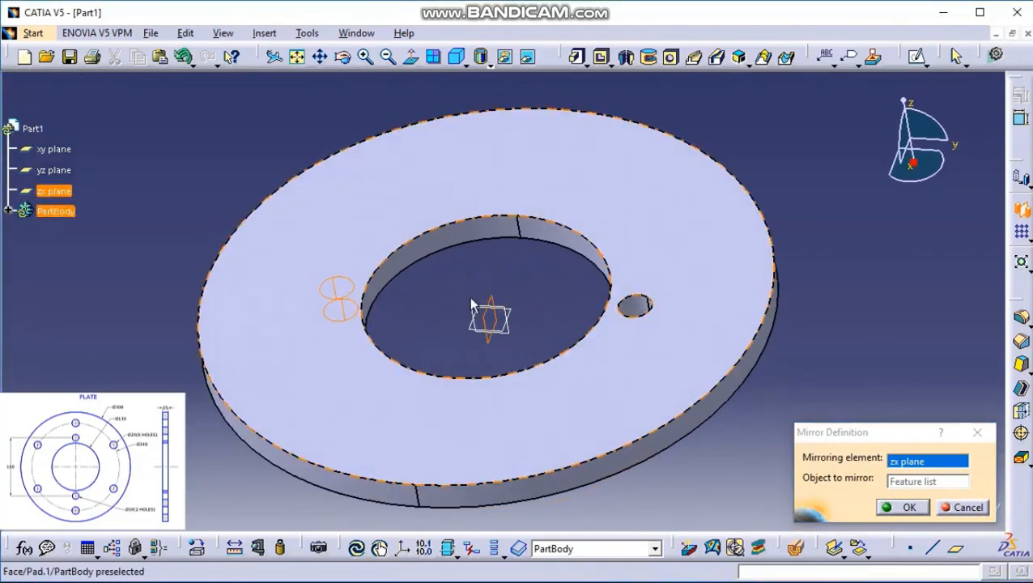
{"action": "left_click", "coordinate": [908, 507]}
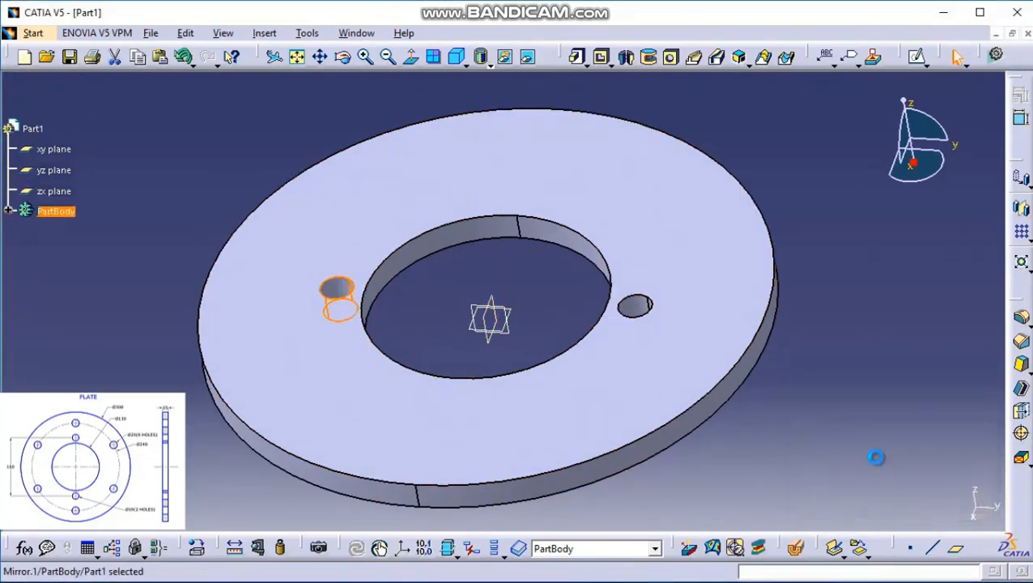
Step: Start another hole on the plate's top face and open its positioning sketch
{"action": "middle_click_drag", "start_coordinate": [663, 438], "coordinate": [595, 390]}
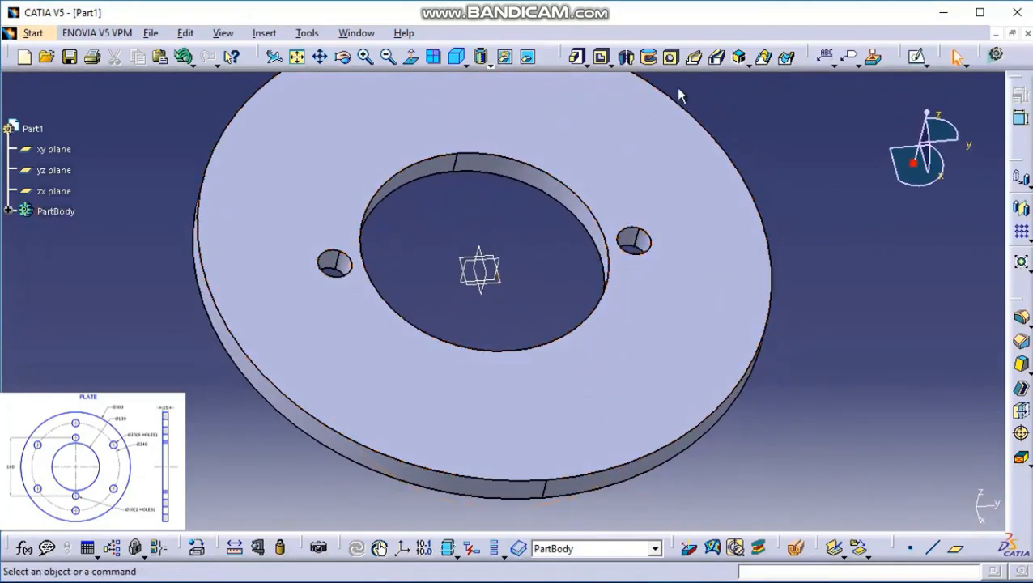
{"action": "left_click", "coordinate": [671, 56]}
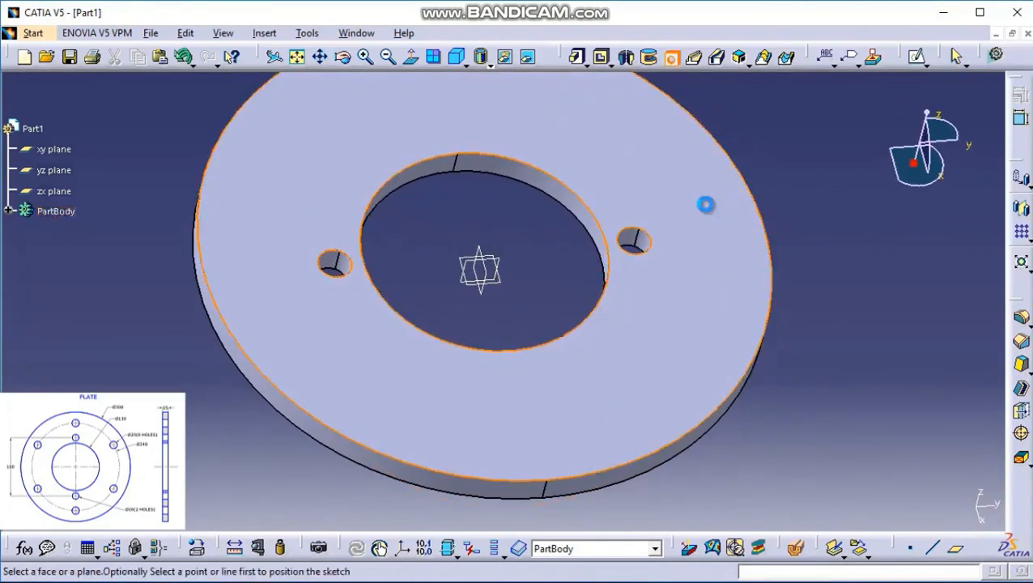
{"action": "left_click", "coordinate": [705, 206]}
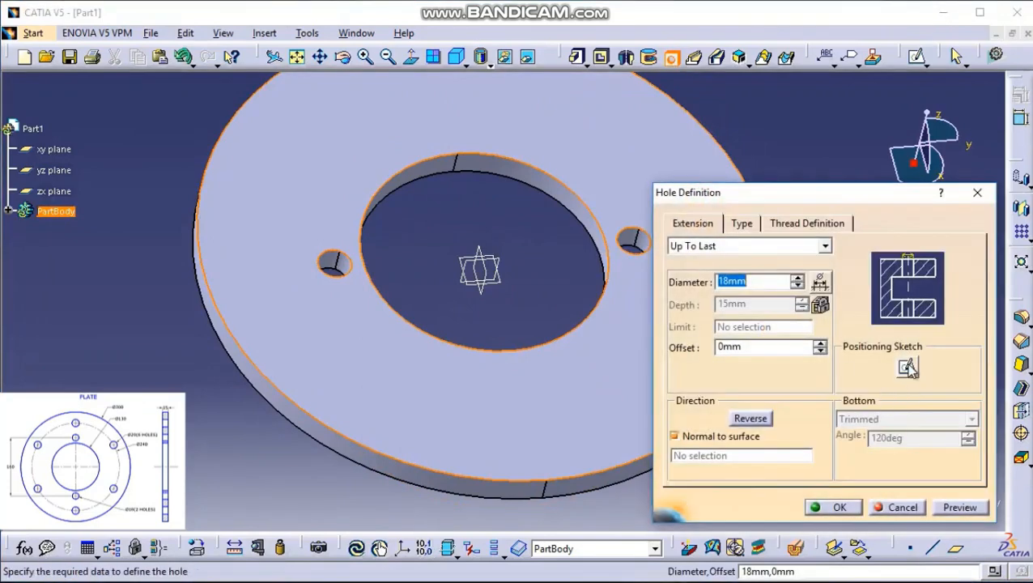
{"action": "left_click", "coordinate": [908, 368]}
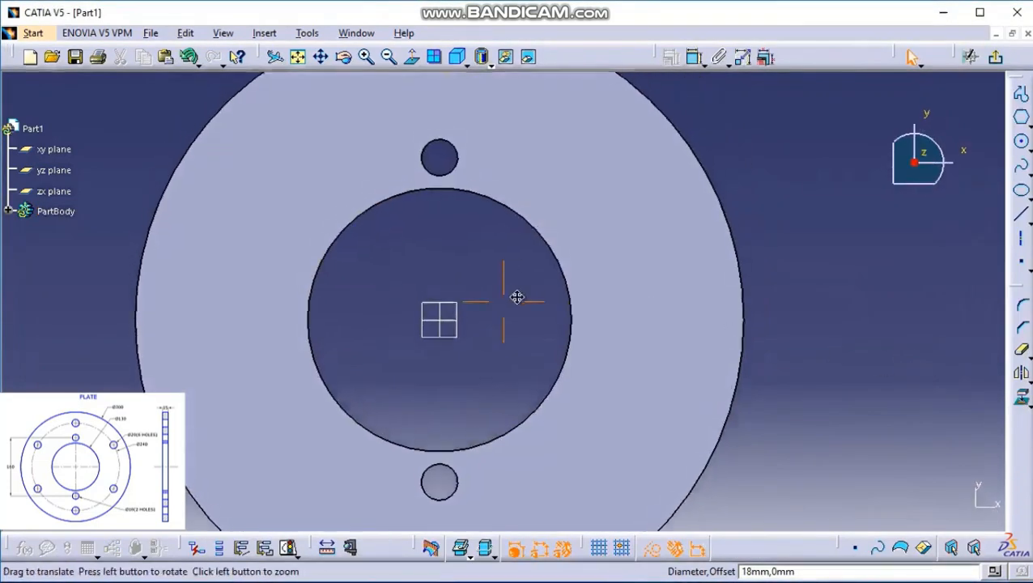
Step: Make the new hole's centre point coincident with the yz plane
{"action": "middle_click_drag", "start_coordinate": [517, 297], "coordinate": [514, 322]}
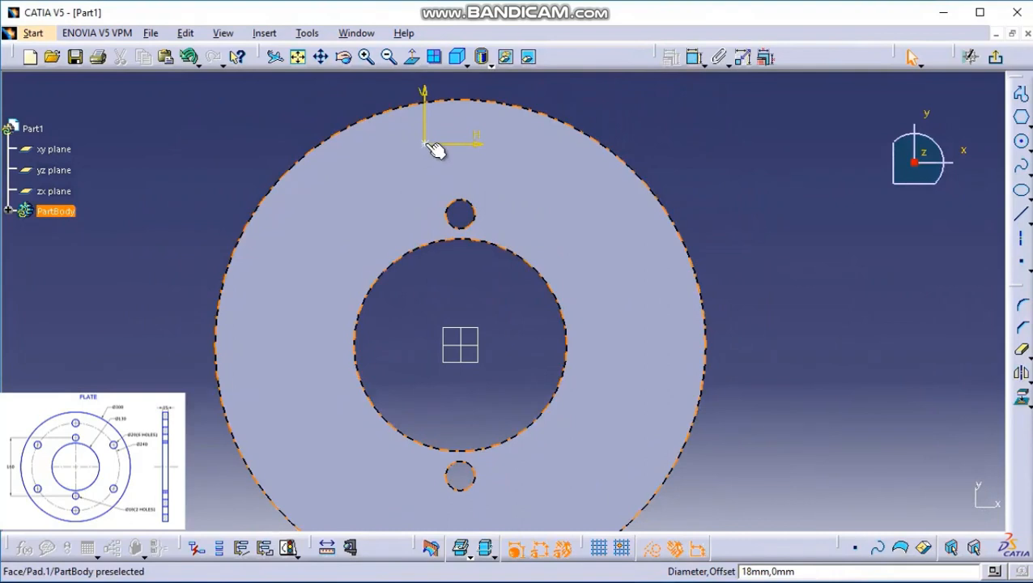
{"action": "left_click_drag", "start_coordinate": [424, 143], "coordinate": [492, 315]}
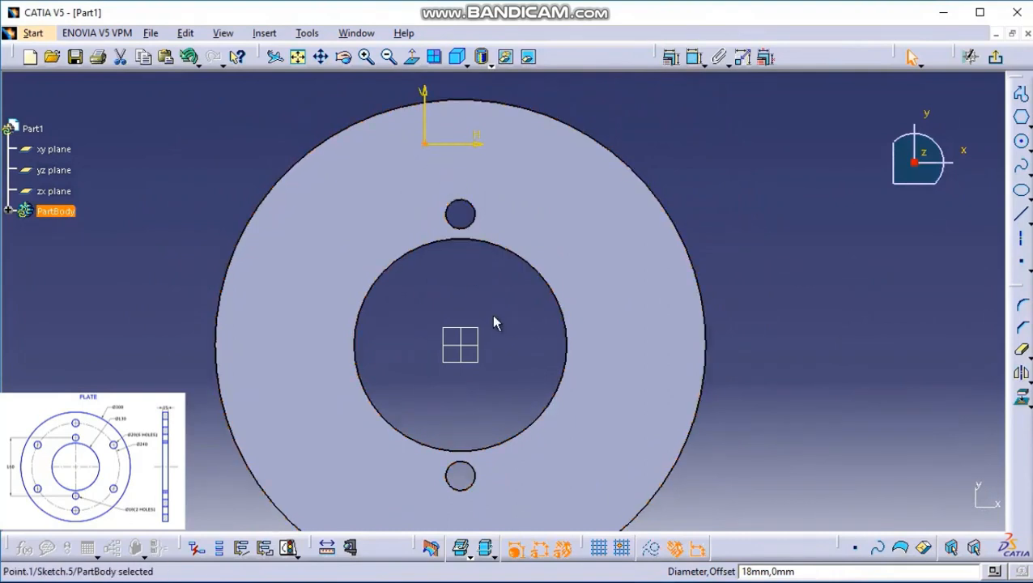
{"action": "left_click", "coordinate": [460, 343], "text": "ctrl"}
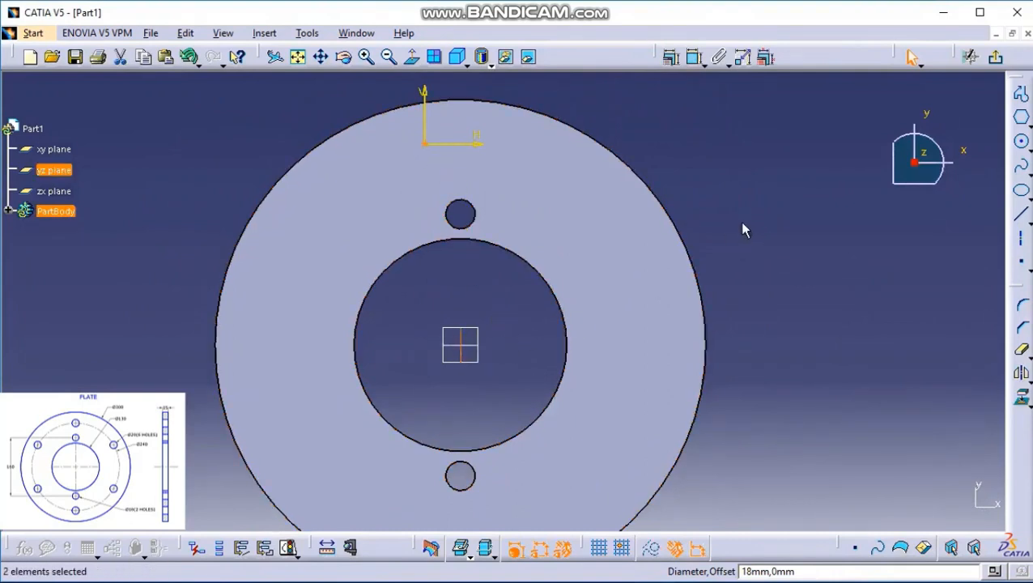
{"action": "left_click", "coordinate": [694, 56]}
{"action": "left_click", "coordinate": [915, 198]}
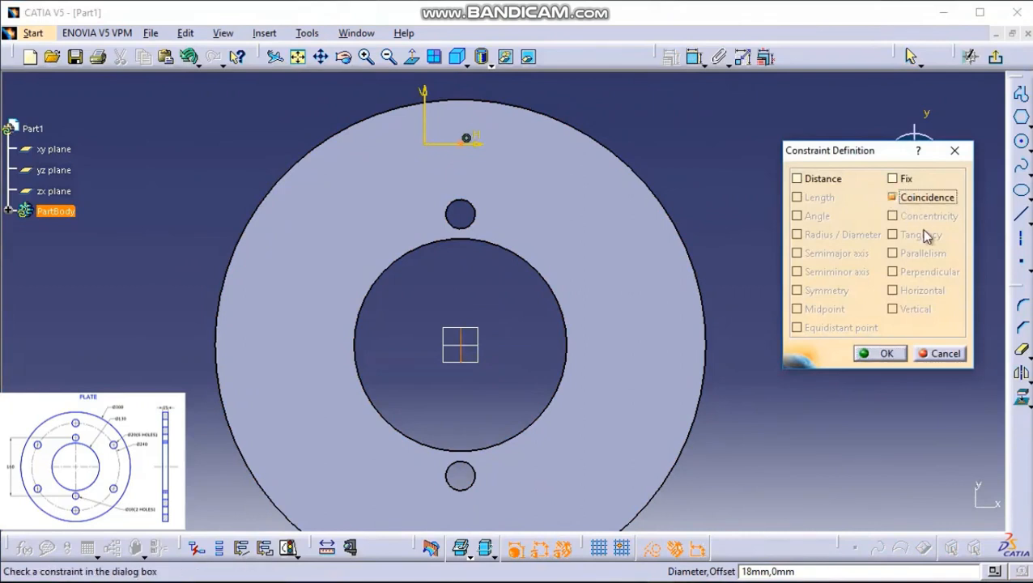
{"action": "left_click", "coordinate": [878, 354]}
Step: Constrain the hole point's vertical distance from the plate's centre to 240/2 mm and leave the positioning sketch
{"action": "left_click", "coordinate": [696, 58]}
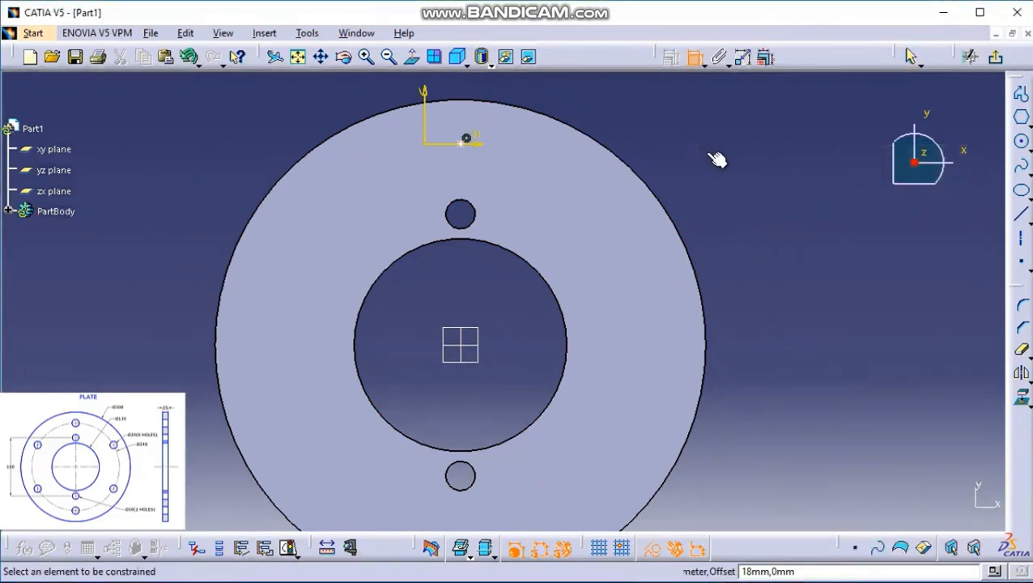
{"action": "left_click", "coordinate": [467, 139]}
{"action": "left_click", "coordinate": [480, 343]}
{"action": "left_click", "coordinate": [490, 296]}
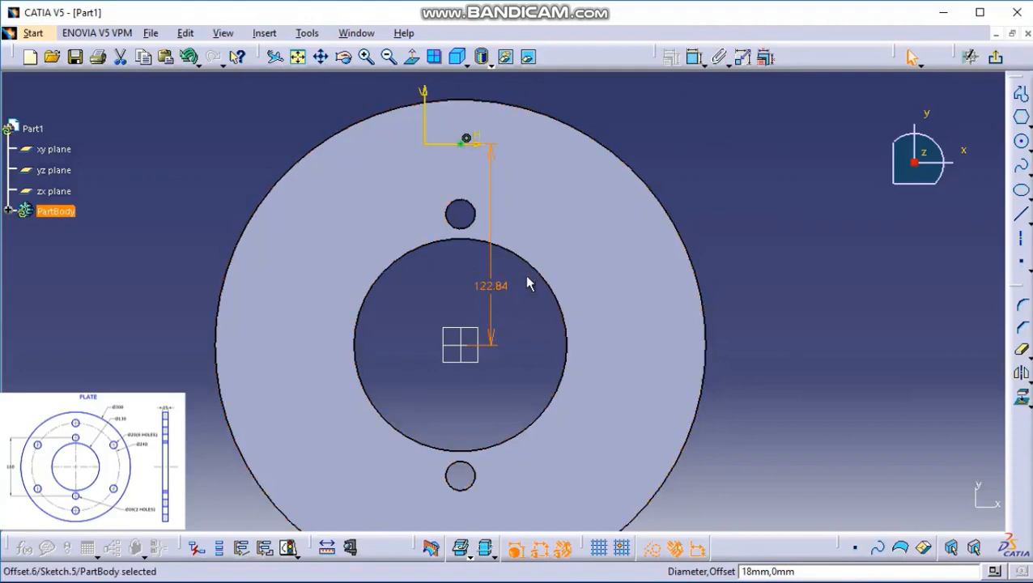
{"action": "double_click", "coordinate": [500, 283]}
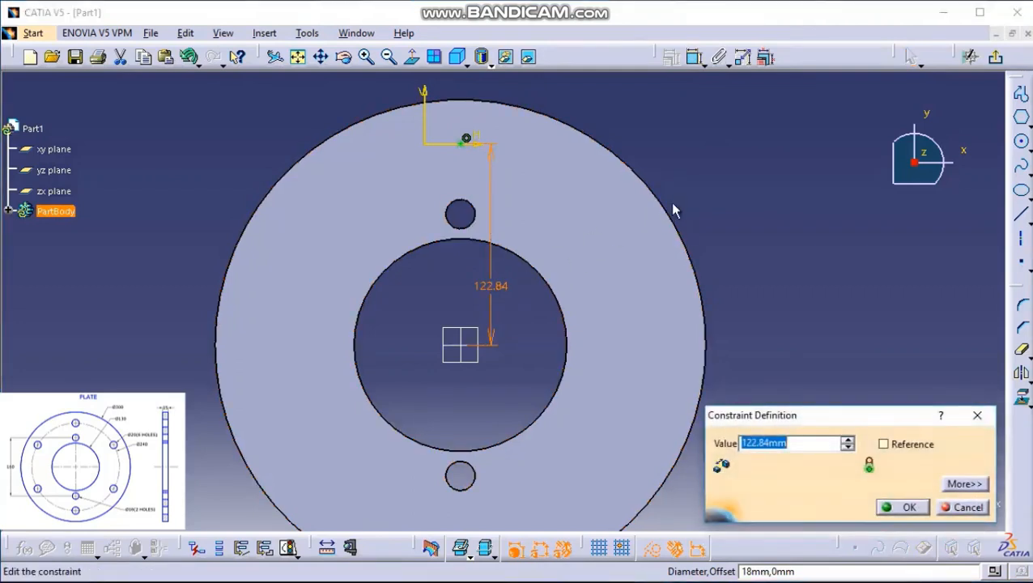
{"action": "type", "text": "240/2"}
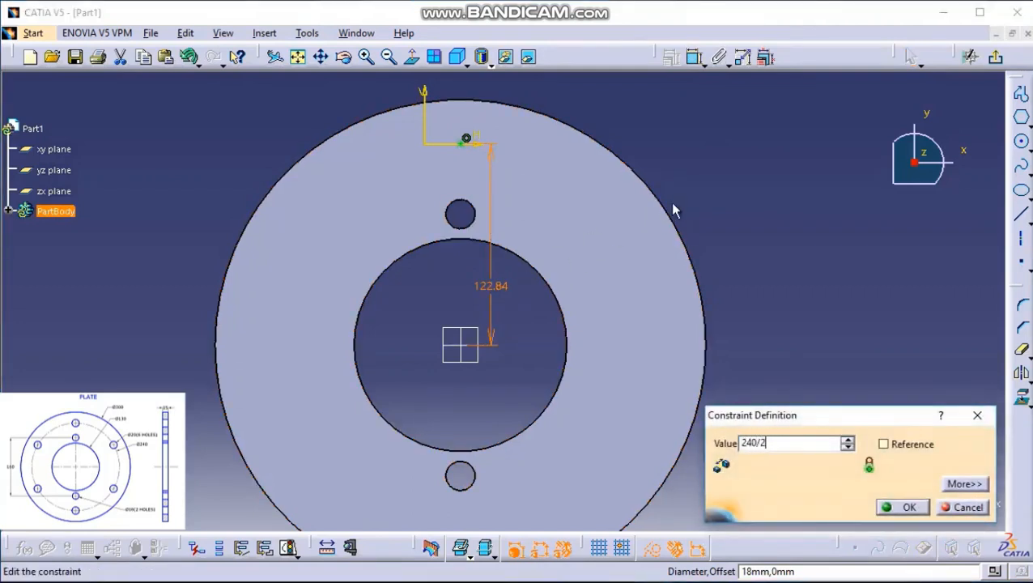
{"action": "key", "text": "Return"}
{"action": "left_click", "coordinate": [746, 192]}
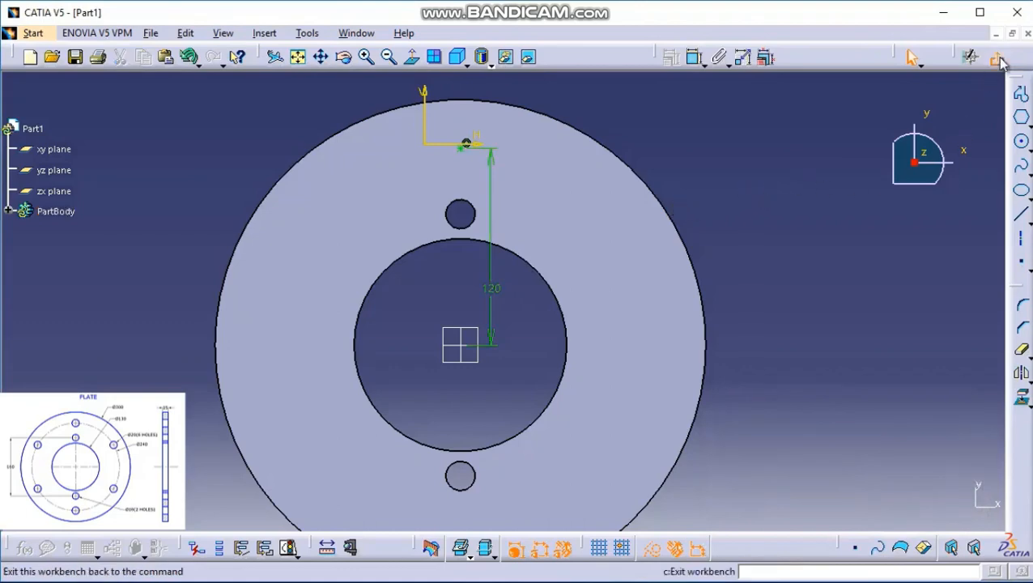
{"action": "left_click", "coordinate": [969, 57]}
Step: Set the hole's diameter to 20 mm with the Up To Last extension and create it
{"action": "middle_click_drag", "start_coordinate": [725, 172], "coordinate": [589, 171]}
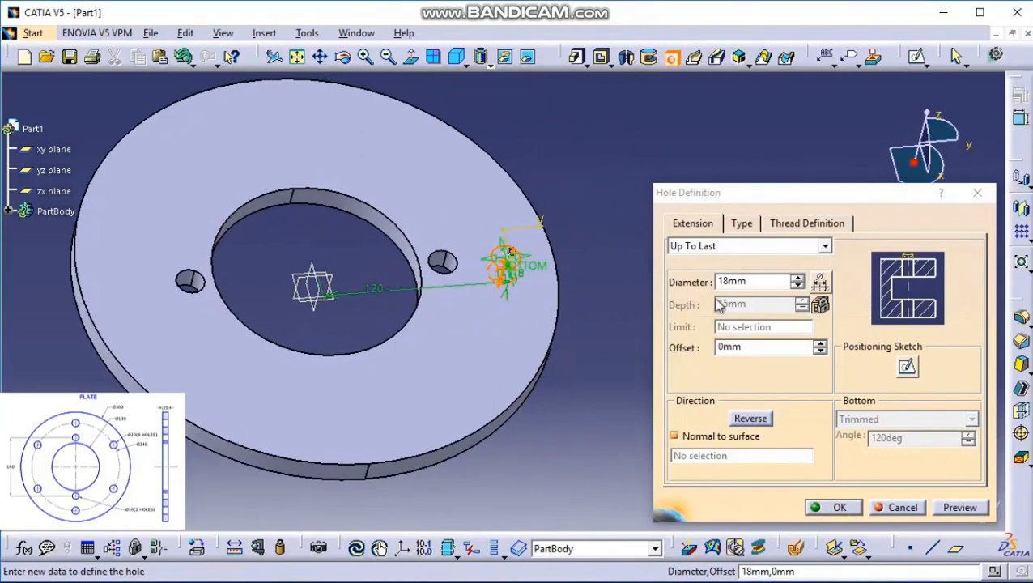
{"action": "left_click", "coordinate": [734, 280]}
{"action": "left_click_drag", "start_coordinate": [733, 280], "coordinate": [665, 282]}
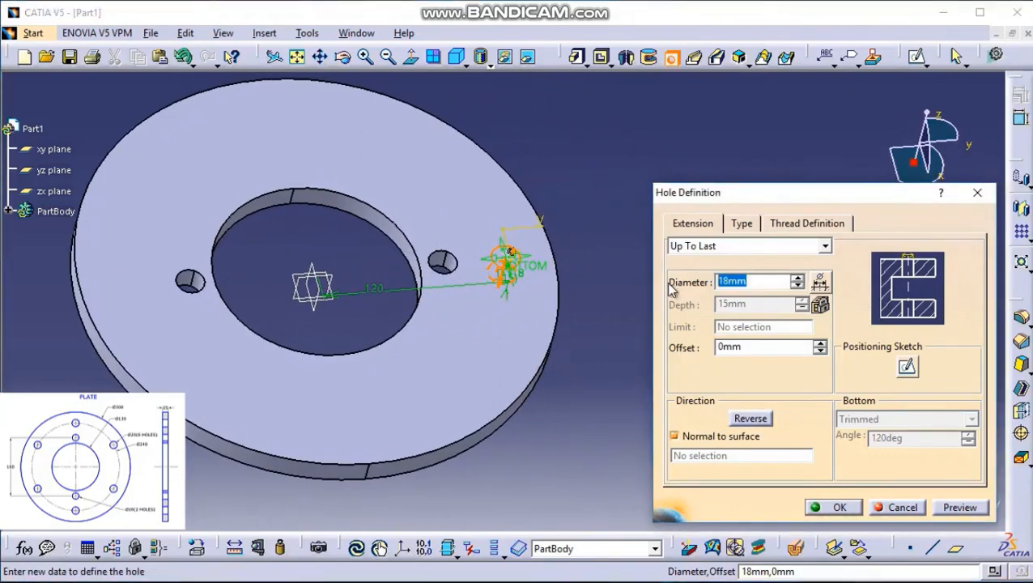
{"action": "type", "text": "20"}
{"action": "left_click", "coordinate": [775, 246]}
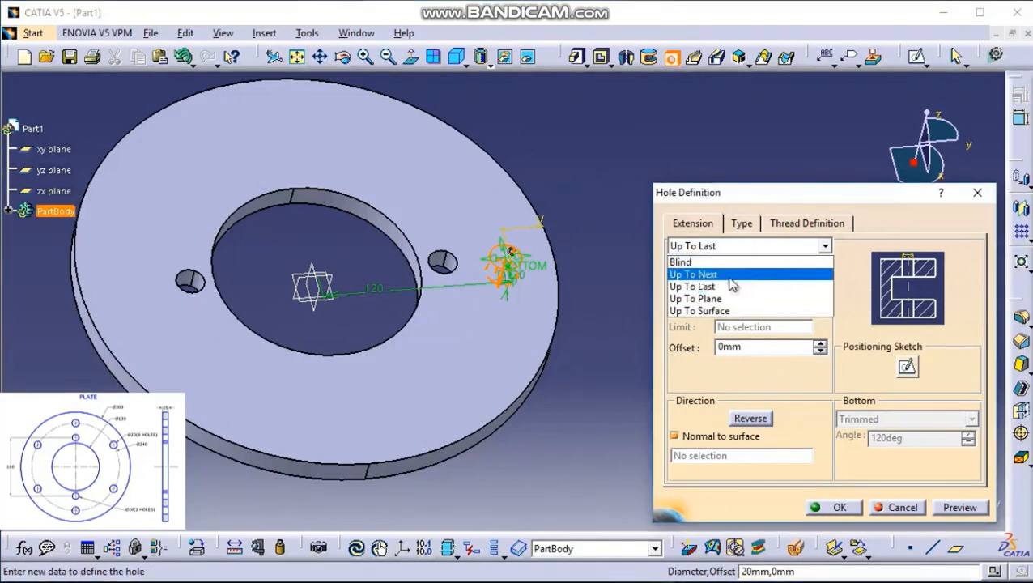
{"action": "left_click", "coordinate": [721, 286]}
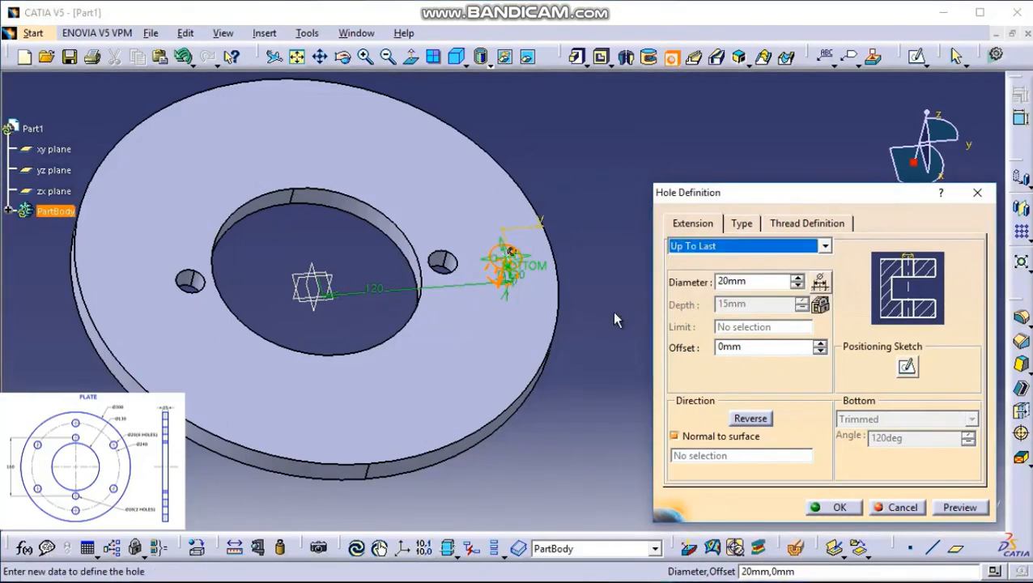
{"action": "left_click", "coordinate": [840, 507]}
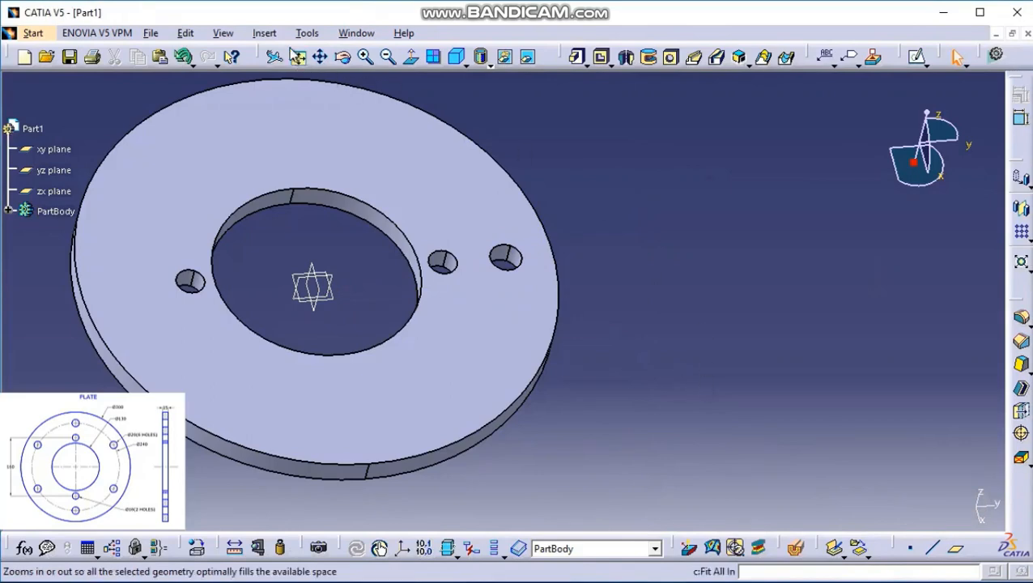
Step: Start a circular pattern of the 20 mm hole with the plate's outer cylindrical face as the reference element
{"action": "left_click", "coordinate": [264, 33]}
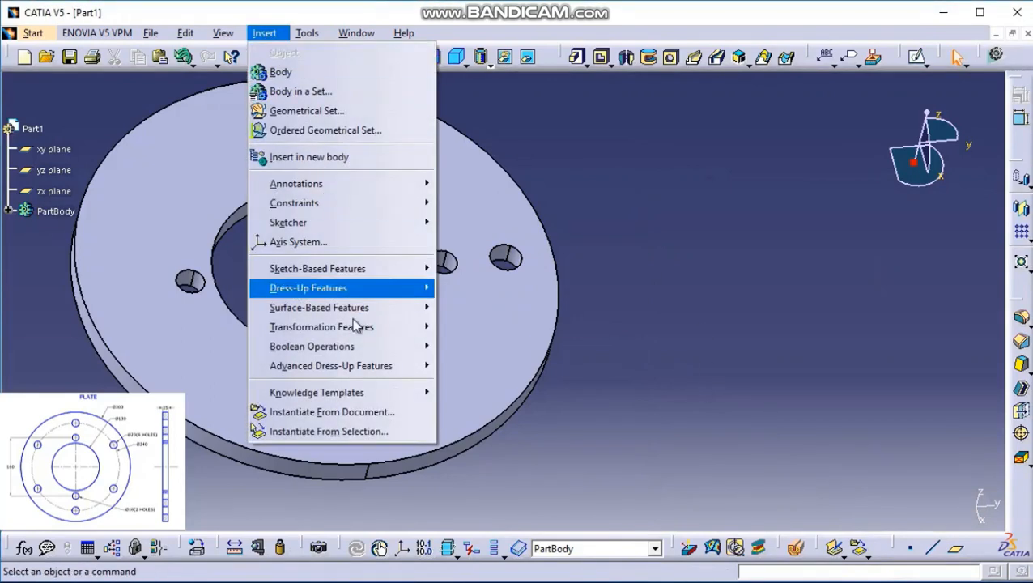
{"action": "mouse_move", "coordinate": [350, 327]}
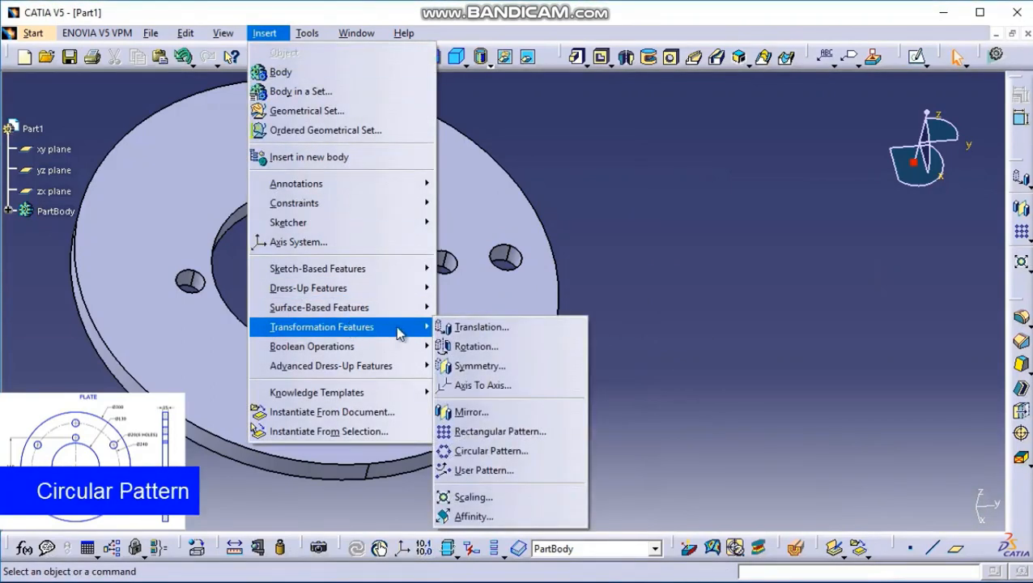
{"action": "left_click", "coordinate": [508, 450]}
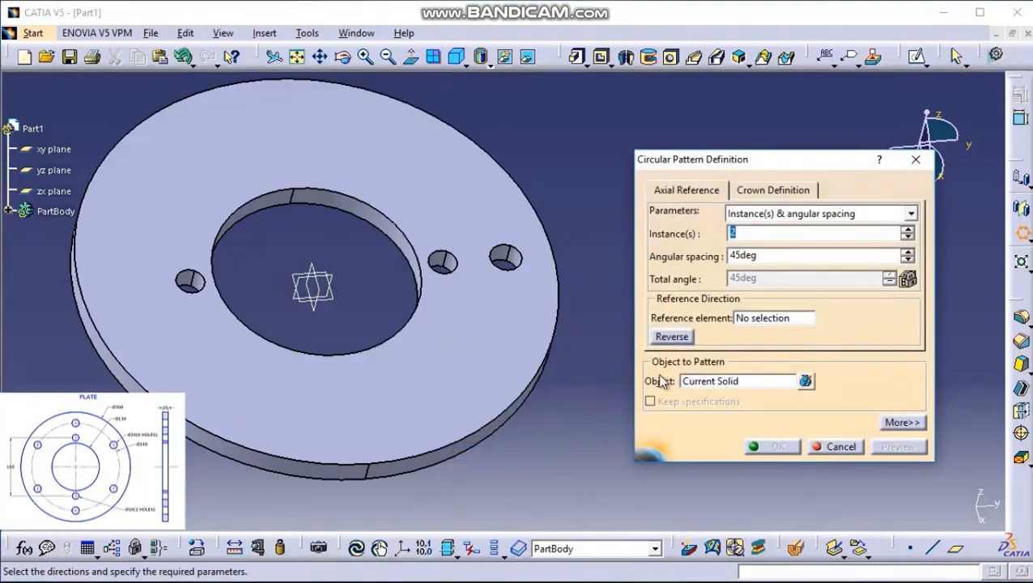
{"action": "left_click", "coordinate": [705, 382]}
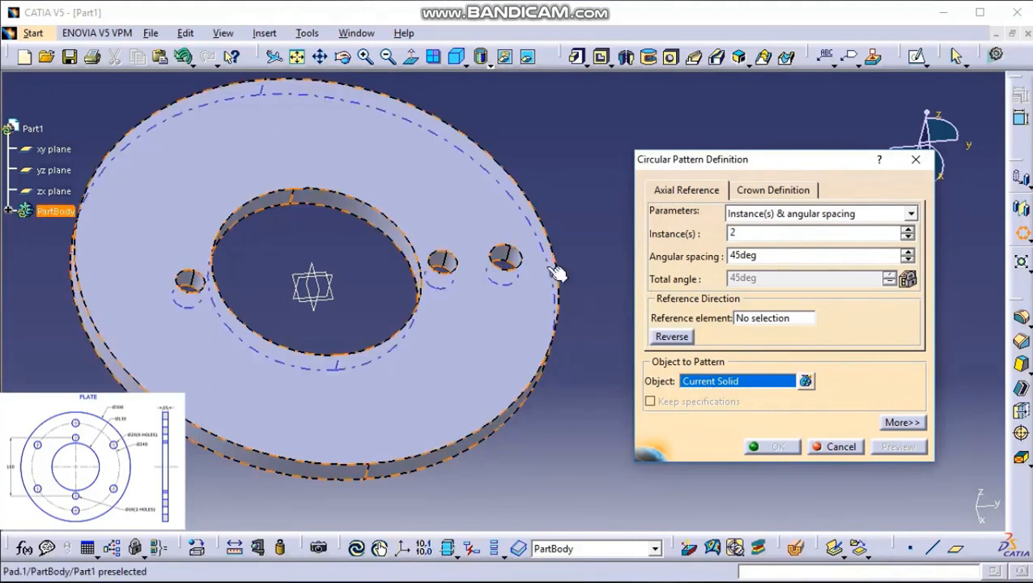
{"action": "left_click", "coordinate": [504, 256]}
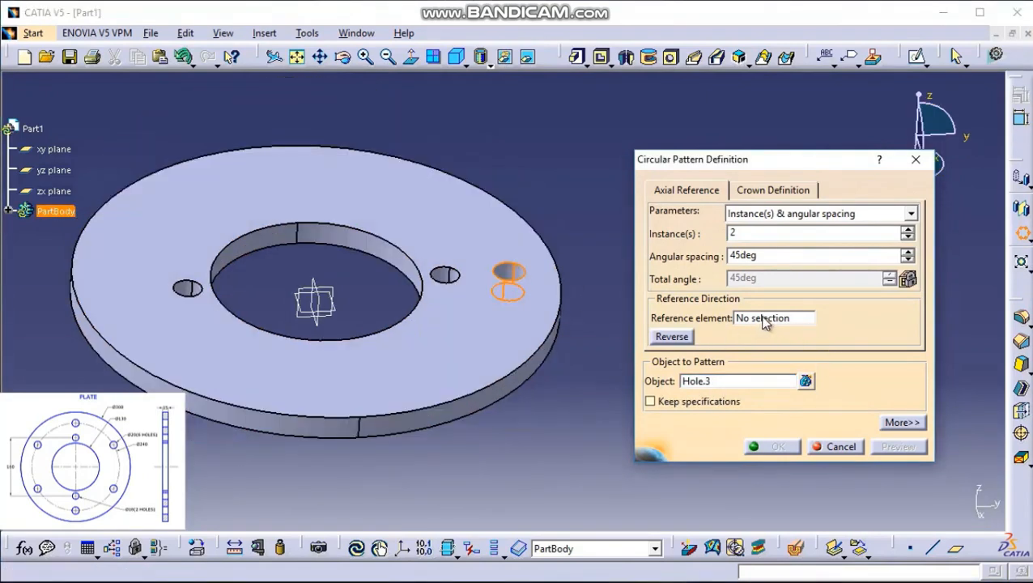
{"action": "left_click", "coordinate": [765, 318]}
{"action": "middle_click_drag", "start_coordinate": [565, 419], "coordinate": [541, 380]}
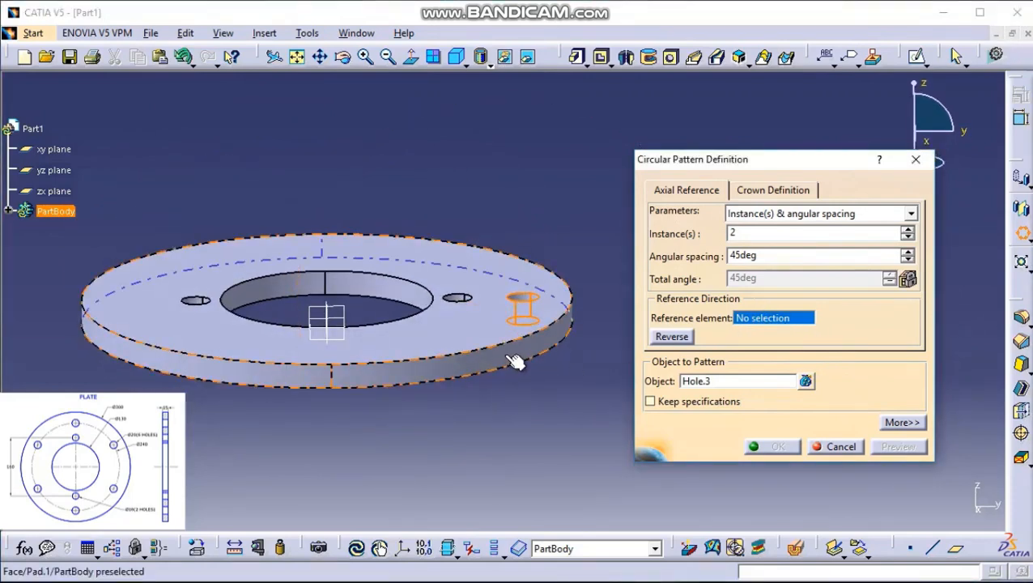
{"action": "left_click", "coordinate": [508, 364]}
{"action": "mouse_move", "coordinate": [495, 363]}
{"action": "middle_mouse_down"}
{"action": "mouse_move", "coordinate": [487, 388]}
{"action": "mouse_move", "coordinate": [489, 366]}
{"action": "middle_mouse_up"}
{"action": "middle_click_drag", "start_coordinate": [411, 354], "coordinate": [381, 348]}
Step: Set the circular pattern to 6 instances with an angular spacing of 360/6 degrees and create it
{"action": "left_click", "coordinate": [907, 230]}
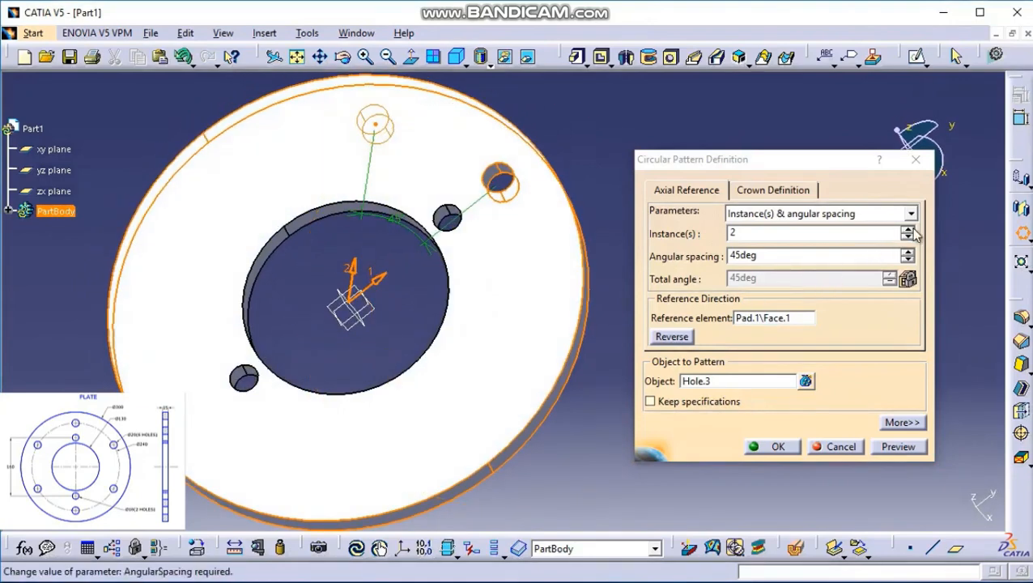
{"action": "left_click", "coordinate": [907, 230]}
{"action": "left_click", "coordinate": [907, 230]}
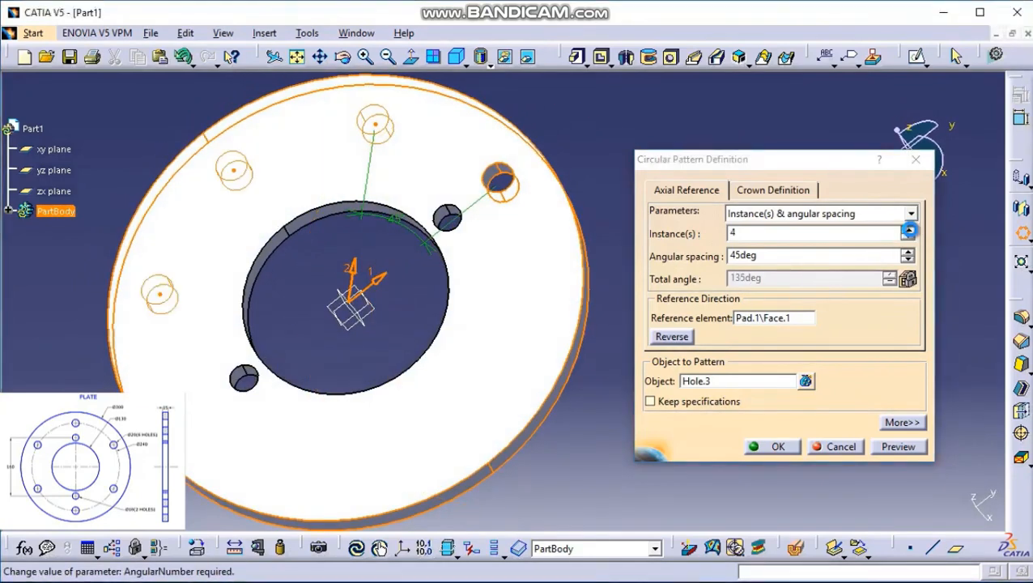
{"action": "left_click", "coordinate": [907, 230]}
{"action": "left_click", "coordinate": [907, 230]}
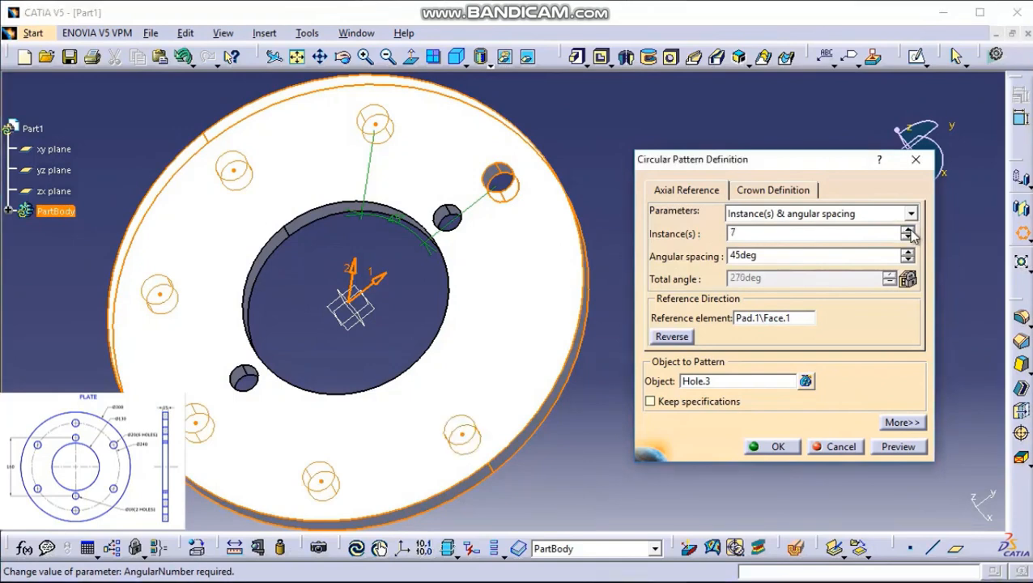
{"action": "left_click", "coordinate": [908, 236]}
{"action": "left_click_drag", "start_coordinate": [792, 258], "coordinate": [691, 266]}
{"action": "type", "text": "360/6"}
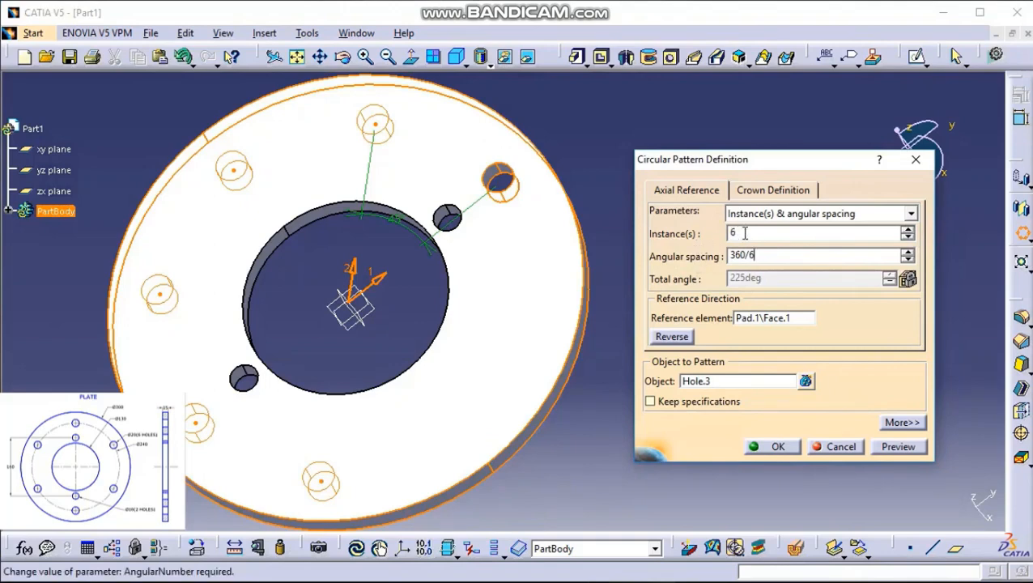
{"action": "left_click", "coordinate": [743, 233]}
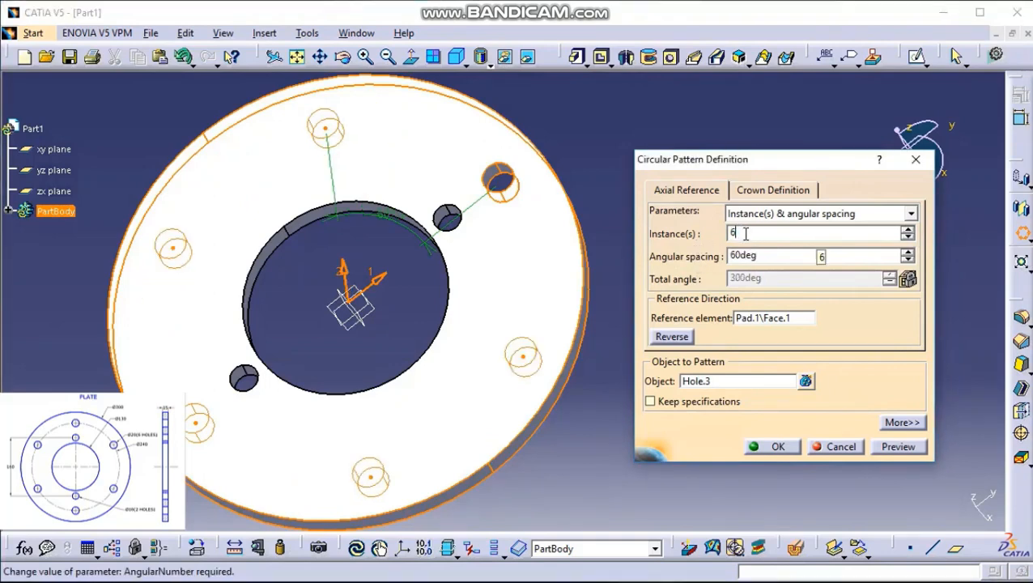
{"action": "left_click", "coordinate": [770, 443]}
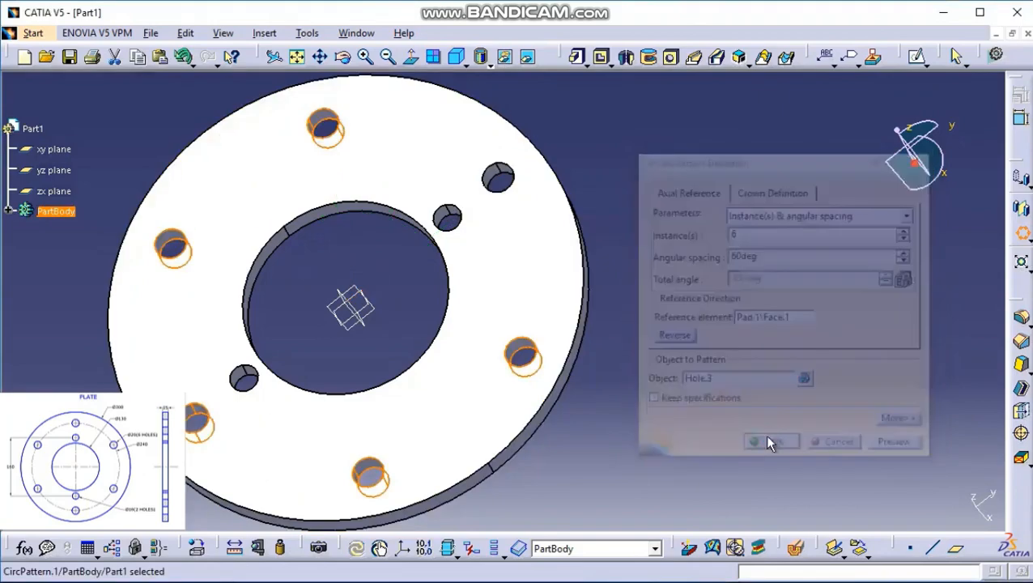
Step: Save the finished part as PLATE in the VALVE ASSEMBLY folder
{"action": "middle_click_drag", "start_coordinate": [631, 401], "coordinate": [577, 399]}
{"action": "middle_click_drag", "start_coordinate": [413, 343], "coordinate": [508, 261]}
{"action": "middle_click_drag", "start_coordinate": [455, 322], "coordinate": [550, 321]}
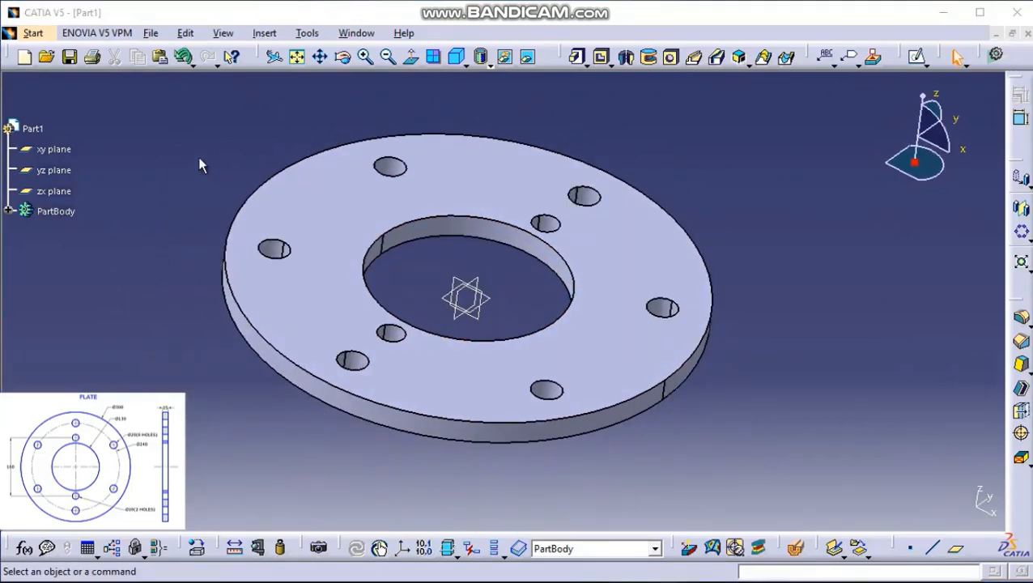
{"action": "left_click", "coordinate": [150, 32]}
{"action": "left_click", "coordinate": [202, 159]}
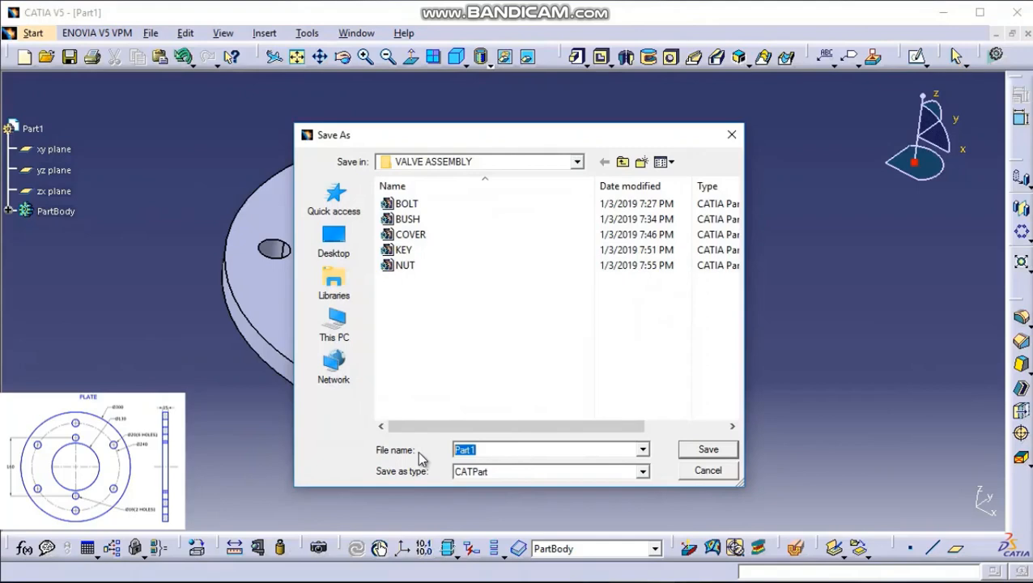
{"action": "type", "text": "PLATE"}
{"action": "left_click", "coordinate": [720, 448]}
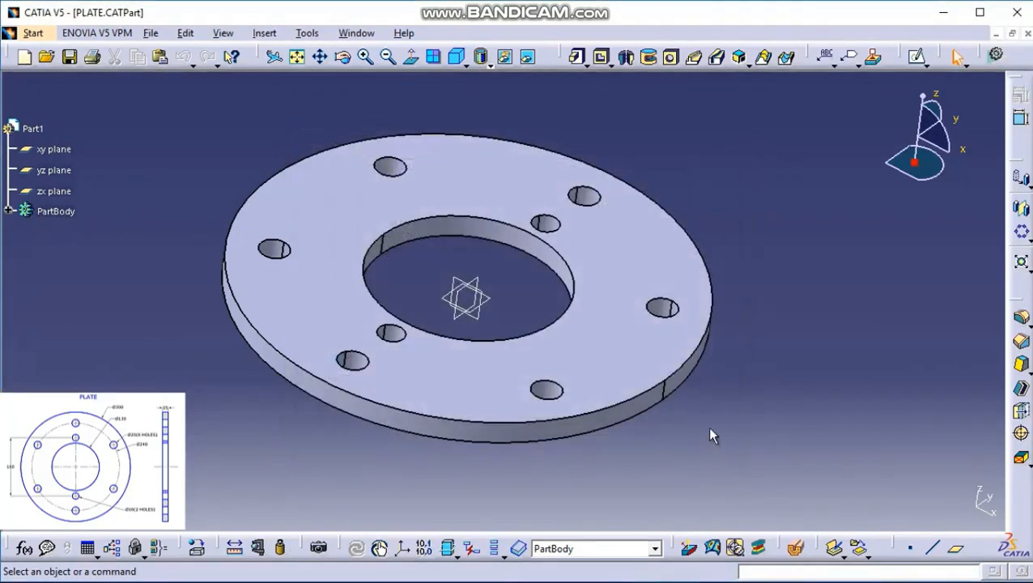